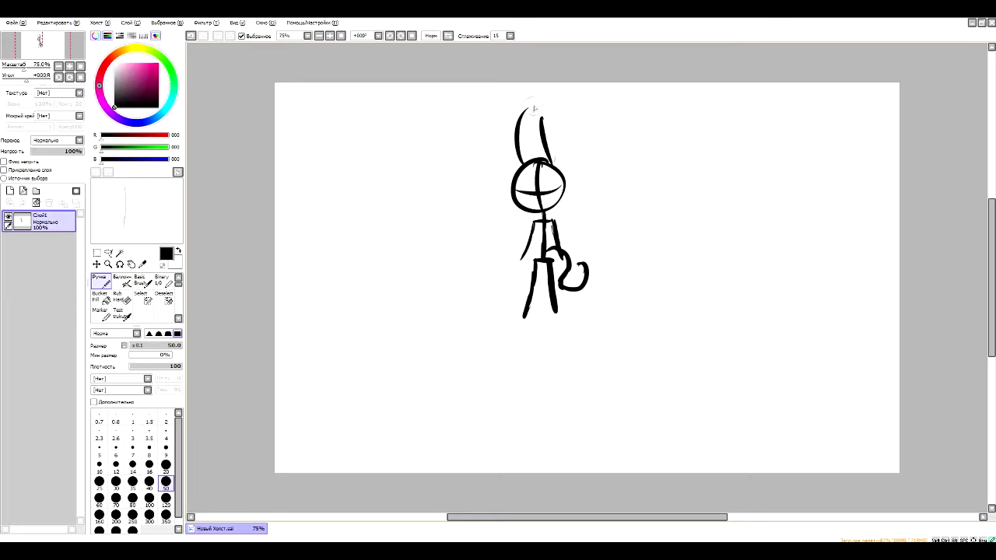
# Fade the stick-figure sketch layer to 58% opacity and add a new layer for inking with a size 20 pen.
pyautogui.click(61, 152)
pyautogui.click(10, 191)
pyautogui.click(166, 466)
pyautogui.moveTo(25, 67); pyautogui.dragTo(30, 70)
pyautogui.moveTo(991, 236); pyautogui.dragTo(991, 214)
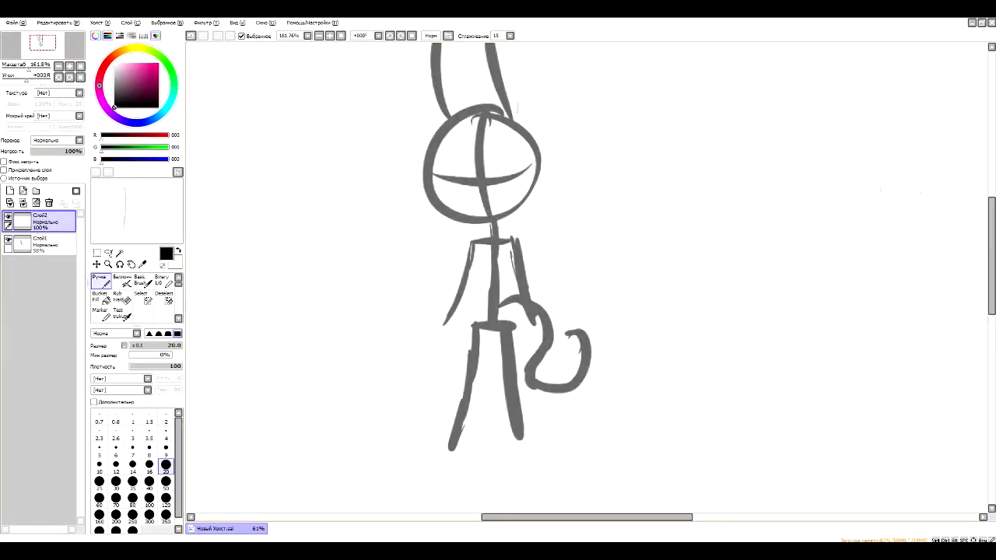
# Ink the two tall pointed ears and the head outline with fluffy cheeks, plus a small curved mouth.
pyautogui.scroll(3, 545, 233)
pyautogui.moveTo(472, 202)
pyautogui.mouseDown()
pyautogui.moveTo(477, 97)
pyautogui.moveTo(553, 226)
pyautogui.moveTo(551, 250)
pyautogui.mouseUp()
pyautogui.moveTo(464, 142)
pyautogui.mouseDown()
pyautogui.moveTo(422, 167)
pyautogui.moveTo(428, 226)
pyautogui.mouseUp()
pyautogui.moveTo(508, 212)
pyautogui.mouseDown()
pyautogui.moveTo(493, 201)
pyautogui.moveTo(483, 139)
pyautogui.mouseUp()
pyautogui.moveTo(444, 132); pyautogui.dragTo(449, 196)
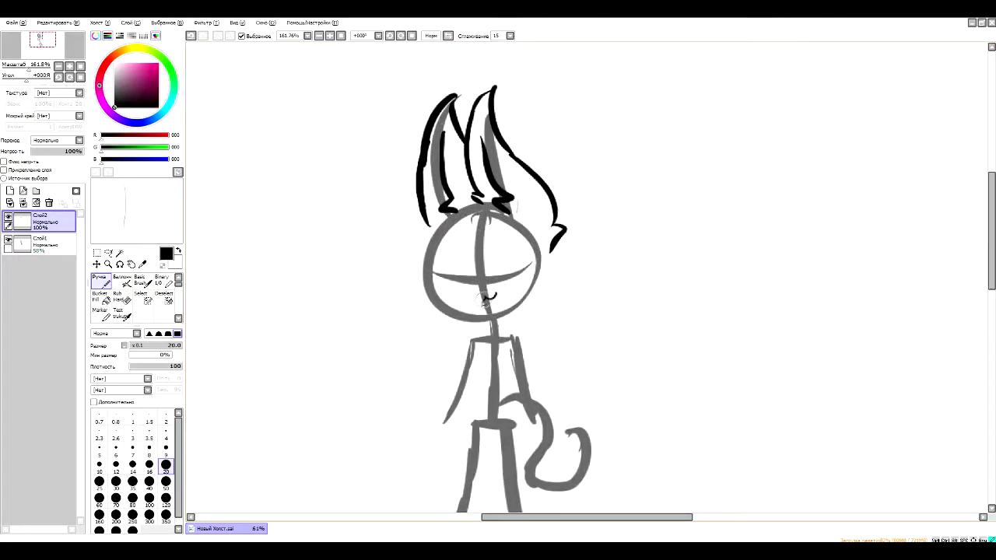
pyautogui.moveTo(514, 329); pyautogui.dragTo(459, 333)
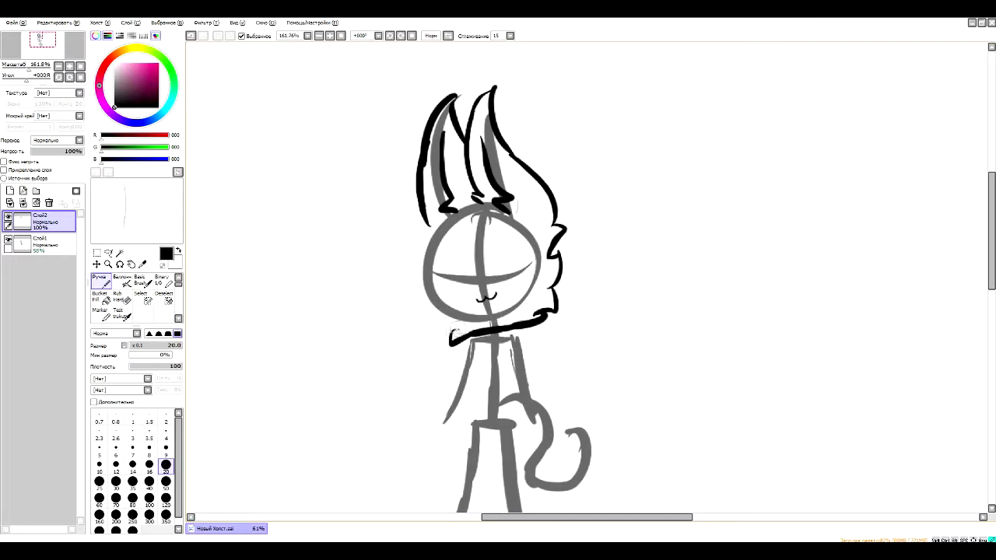
pyautogui.moveTo(405, 270); pyautogui.dragTo(436, 323)
# Ink two large oval eyes with thick lashes and a small nose above the mouth.
pyautogui.hotkey('ctrl', '+')
pyautogui.moveTo(400, 281)
pyautogui.mouseDown()
pyautogui.moveTo(392, 201)
pyautogui.moveTo(463, 214)
pyautogui.moveTo(436, 289)
pyautogui.mouseUp()
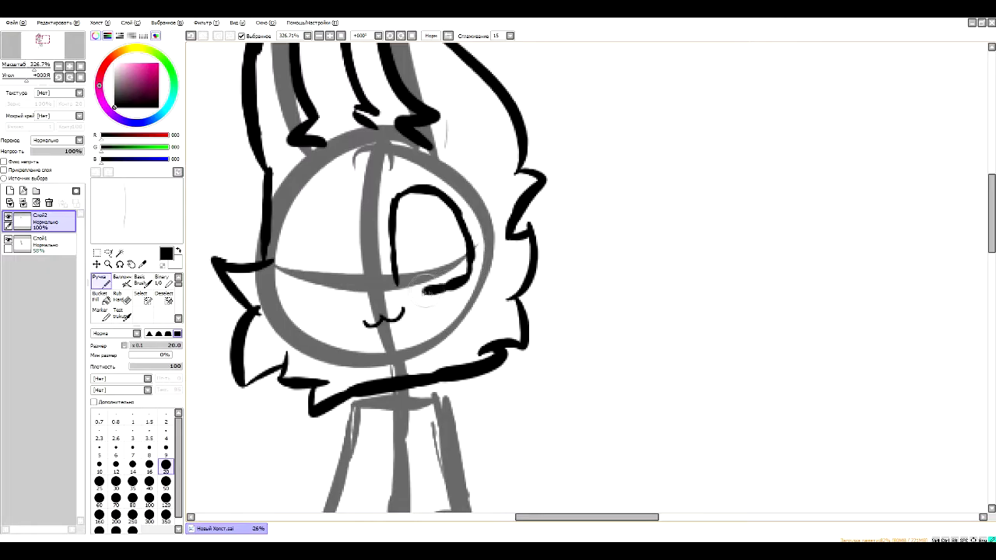
pyautogui.moveTo(360, 238)
pyautogui.mouseDown()
pyautogui.moveTo(290, 264)
pyautogui.moveTo(342, 291)
pyautogui.moveTo(368, 287)
pyautogui.mouseUp()
pyautogui.moveTo(422, 189)
pyautogui.mouseDown()
pyautogui.moveTo(437, 178)
pyautogui.moveTo(465, 204)
pyautogui.mouseUp()
pyautogui.moveTo(333, 203)
pyautogui.mouseDown()
pyautogui.moveTo(309, 187)
pyautogui.moveTo(295, 216)
pyautogui.mouseUp()
pyautogui.moveTo(368, 304); pyautogui.dragTo(376, 299)
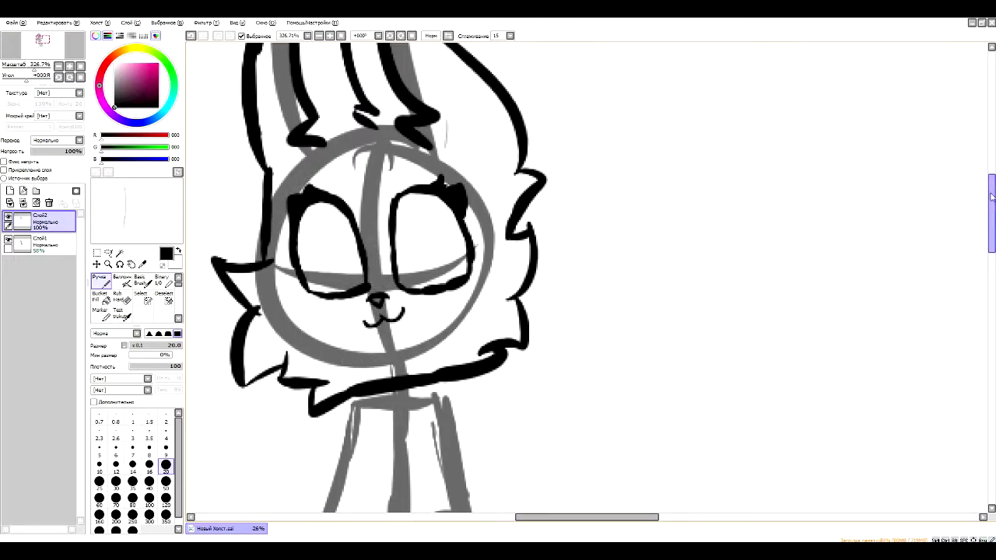
# Ink the scarf band around the neck just below the chin.
pyautogui.moveTo(991, 197); pyautogui.dragTo(991, 221)
pyautogui.moveTo(366, 262)
pyautogui.mouseDown()
pyautogui.moveTo(411, 272)
pyautogui.moveTo(432, 250)
pyautogui.mouseUp()
pyautogui.press('c')
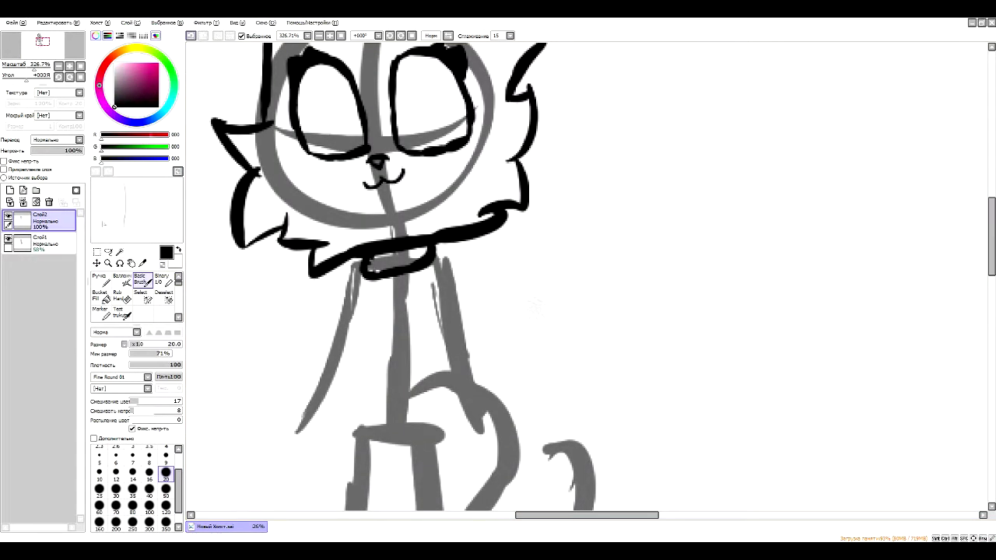
pyautogui.press('n')
pyautogui.moveTo(437, 256)
pyautogui.mouseDown()
pyautogui.moveTo(493, 406)
pyautogui.moveTo(479, 455)
pyautogui.moveTo(440, 429)
pyautogui.moveTo(427, 272)
pyautogui.mouseUp()
# Ink the tail-side arm with its paw and the jagged chest fur, erasing stray line ends.
pyautogui.moveTo(470, 450); pyautogui.dragTo(479, 422)
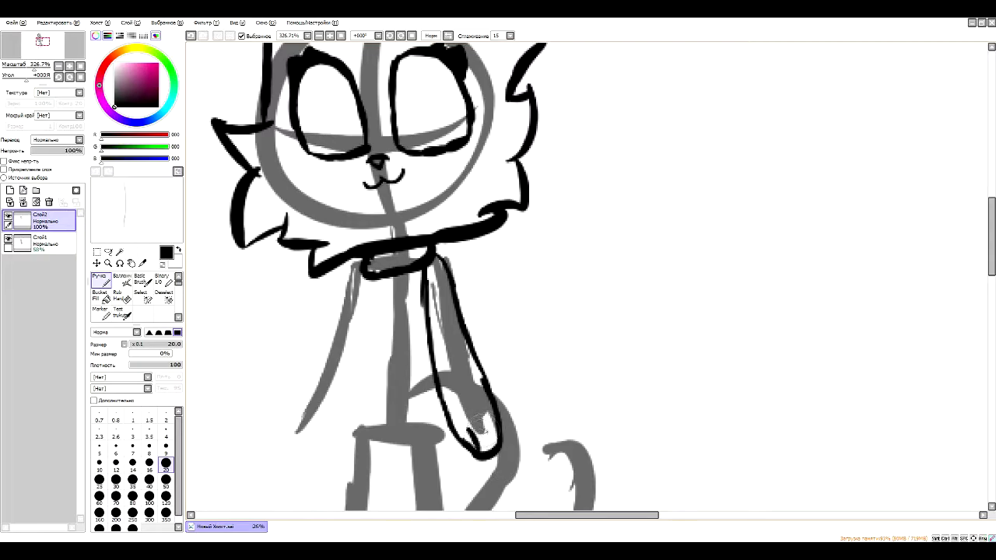
pyautogui.moveTo(365, 286)
pyautogui.mouseDown()
pyautogui.moveTo(364, 364)
pyautogui.moveTo(383, 347)
pyautogui.moveTo(367, 422)
pyautogui.mouseUp()
pyautogui.moveTo(428, 342); pyautogui.dragTo(442, 430)
pyautogui.moveTo(991, 236); pyautogui.dragTo(992, 274)
pyautogui.press('e')
pyautogui.moveTo(375, 169); pyautogui.dragTo(396, 153)
pyautogui.press('n')
# Ink the waist and the outer contours of both legs down to the feet.
pyautogui.moveTo(385, 118)
pyautogui.mouseDown()
pyautogui.moveTo(387, 187)
pyautogui.moveTo(356, 222)
pyautogui.moveTo(321, 336)
pyautogui.mouseUp()
pyautogui.moveTo(428, 195)
pyautogui.mouseDown()
pyautogui.moveTo(453, 240)
pyautogui.moveTo(450, 316)
pyautogui.moveTo(474, 439)
pyautogui.mouseUp()
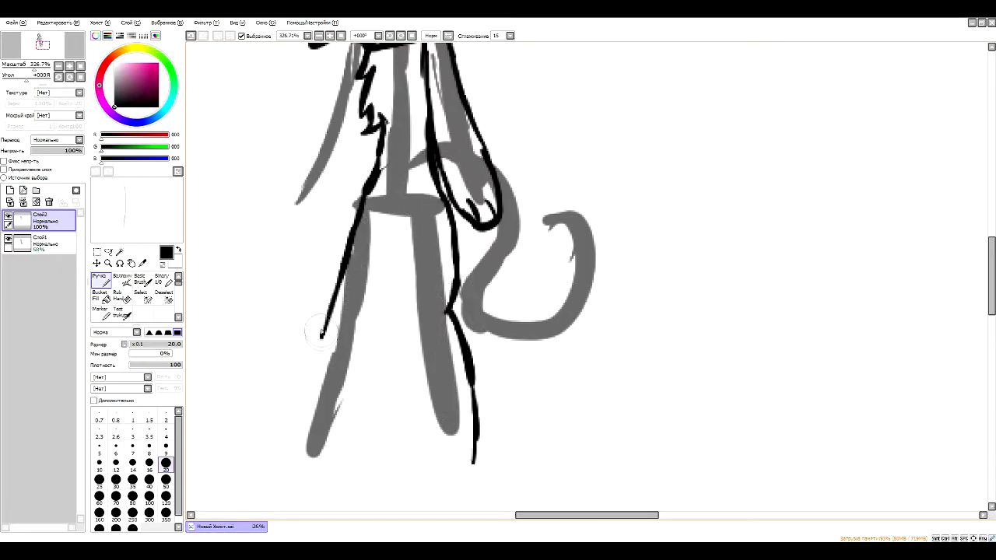
pyautogui.moveTo(364, 204)
pyautogui.mouseDown()
pyautogui.moveTo(330, 389)
pyautogui.moveTo(309, 464)
pyautogui.mouseUp()
pyautogui.moveTo(420, 399)
pyautogui.mouseDown()
pyautogui.moveTo(406, 464)
pyautogui.moveTo(457, 464)
pyautogui.mouseUp()
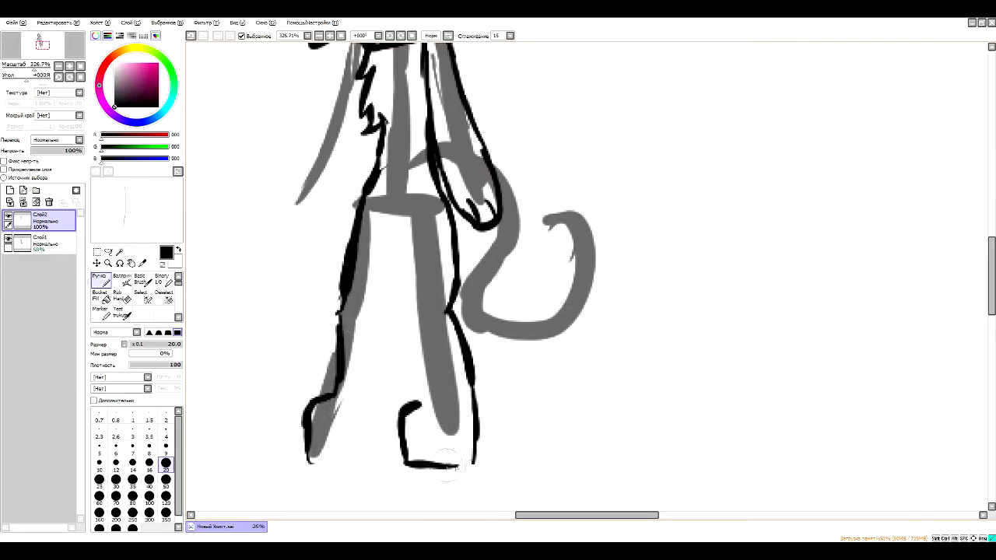
# Ink the inner leg lines and complete both feet with soles and toe lines.
pyautogui.moveTo(331, 464); pyautogui.dragTo(396, 451)
pyautogui.moveTo(408, 410); pyautogui.dragTo(395, 241)
pyautogui.moveTo(403, 366)
pyautogui.mouseDown()
pyautogui.moveTo(425, 414)
pyautogui.moveTo(423, 470)
pyautogui.mouseUp()
pyautogui.moveTo(433, 406)
pyautogui.mouseDown()
pyautogui.moveTo(437, 445)
pyautogui.moveTo(445, 405)
pyautogui.mouseUp()
pyautogui.moveTo(333, 400); pyautogui.dragTo(326, 464)
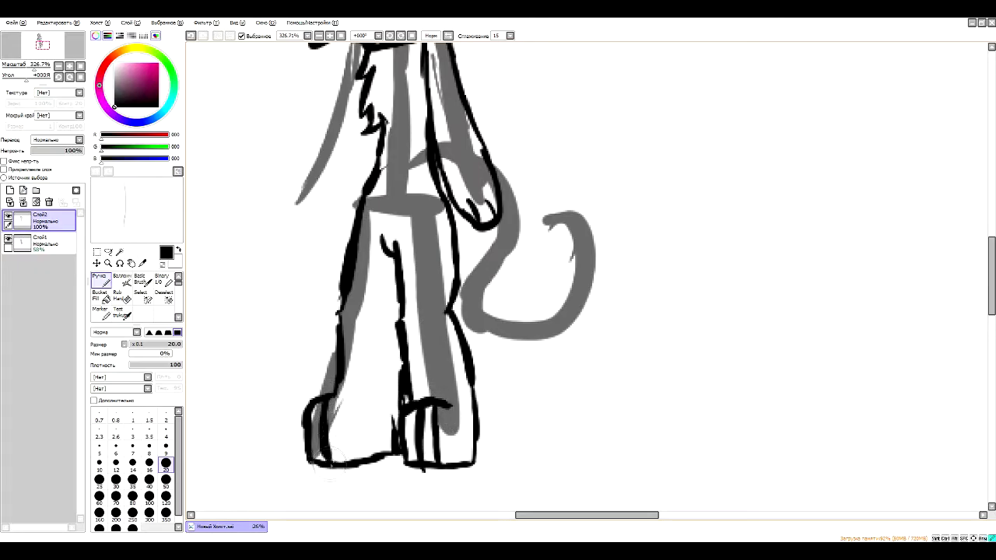
pyautogui.moveTo(339, 400); pyautogui.dragTo(342, 460)
# Ink a large bushy tail curving out from behind the hand and ending beside the feet.
pyautogui.scroll(-2, 859, 292)
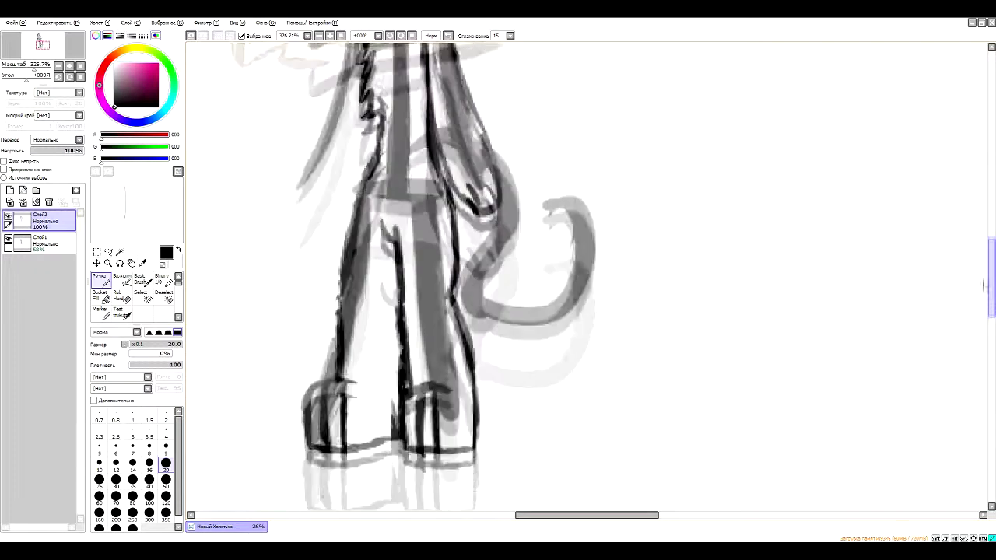
pyautogui.moveTo(492, 140)
pyautogui.mouseDown()
pyautogui.moveTo(487, 273)
pyautogui.moveTo(518, 346)
pyautogui.mouseUp()
pyautogui.moveTo(493, 284)
pyautogui.mouseDown()
pyautogui.moveTo(536, 220)
pyautogui.moveTo(565, 204)
pyautogui.mouseUp()
pyautogui.moveTo(542, 169)
pyautogui.mouseDown()
pyautogui.moveTo(646, 215)
pyautogui.moveTo(686, 378)
pyautogui.moveTo(476, 433)
pyautogui.mouseUp()
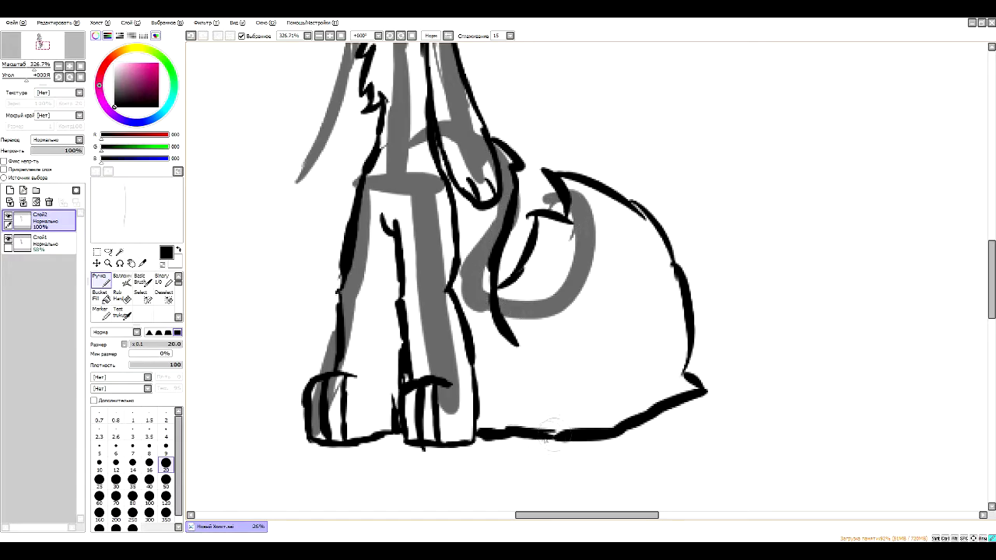
# Ink the other arm and add paw pads to its palm.
pyautogui.moveTo(992, 270); pyautogui.dragTo(992, 238)
pyautogui.moveTo(364, 195)
pyautogui.mouseDown()
pyautogui.moveTo(316, 360)
pyautogui.moveTo(349, 399)
pyautogui.moveTo(322, 400)
pyautogui.mouseUp()
pyautogui.moveTo(338, 388)
pyautogui.mouseDown()
pyautogui.moveTo(340, 400)
pyautogui.moveTo(323, 389)
pyautogui.mouseUp()
pyautogui.moveTo(328, 387); pyautogui.dragTo(336, 397)
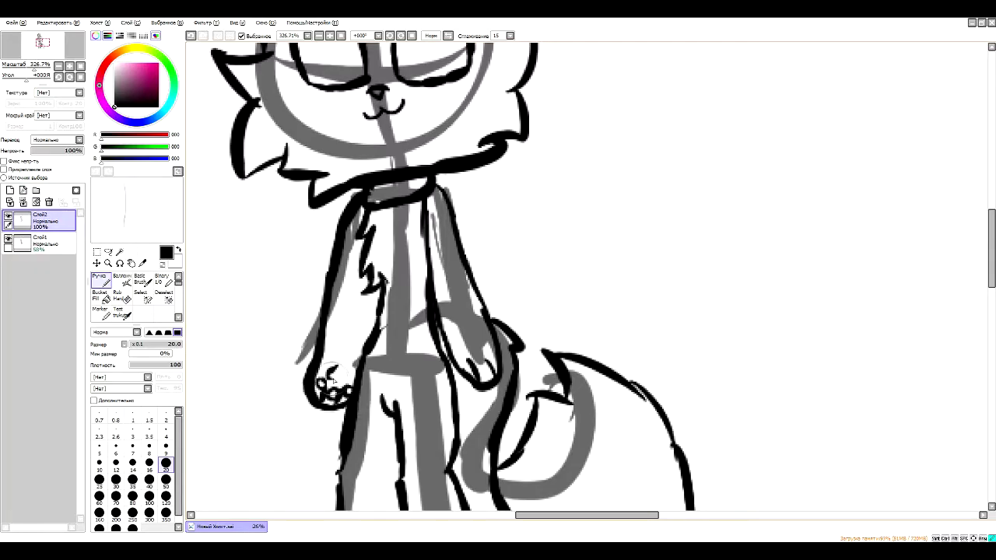
pyautogui.moveTo(333, 364)
pyautogui.mouseDown()
pyautogui.moveTo(339, 379)
pyautogui.moveTo(347, 366)
pyautogui.mouseUp()
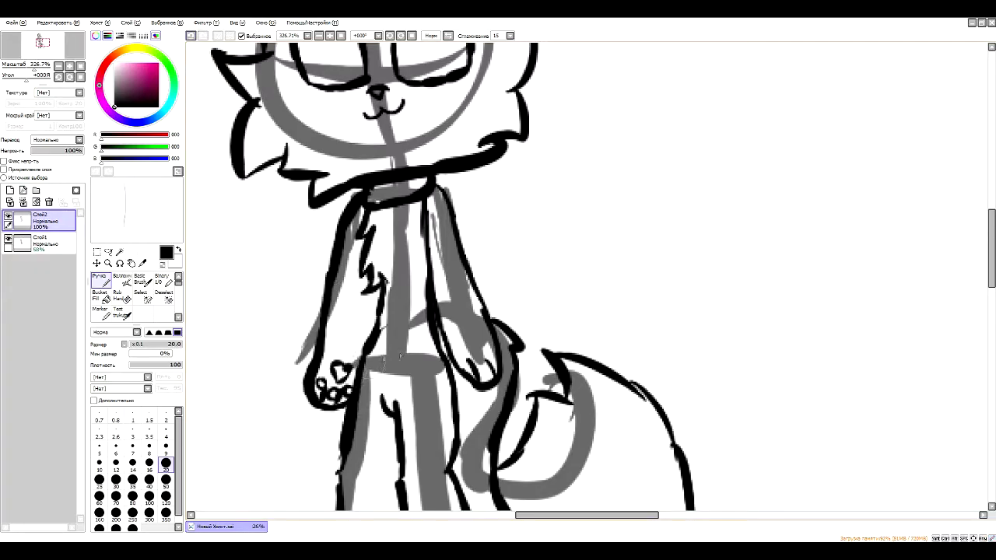
# Ink the loose end of the scarf behind the shoulder and add a fur tuft on the forehead.
pyautogui.moveTo(439, 195)
pyautogui.mouseDown()
pyautogui.moveTo(496, 254)
pyautogui.moveTo(539, 278)
pyautogui.moveTo(510, 305)
pyautogui.moveTo(463, 294)
pyautogui.mouseUp()
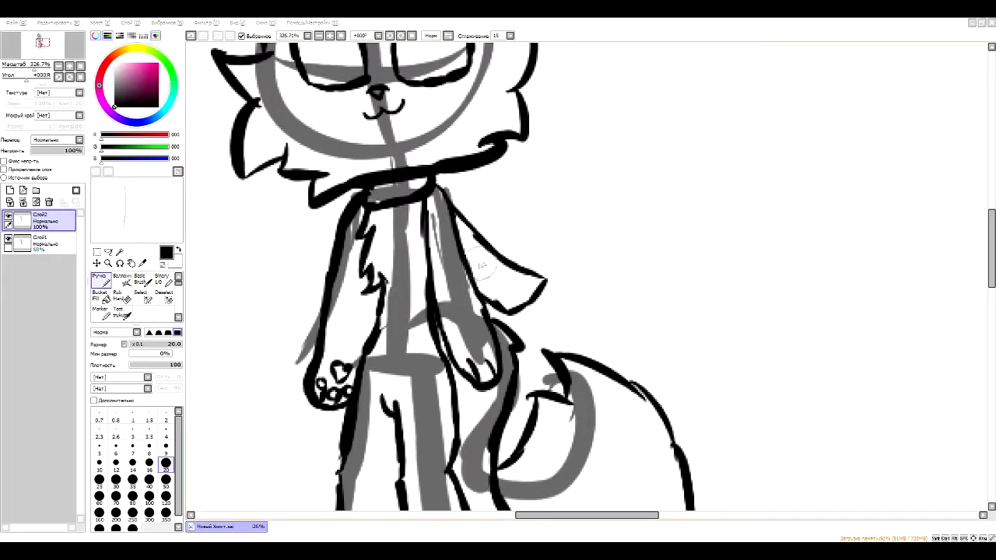
pyautogui.moveTo(991, 255); pyautogui.dragTo(992, 209)
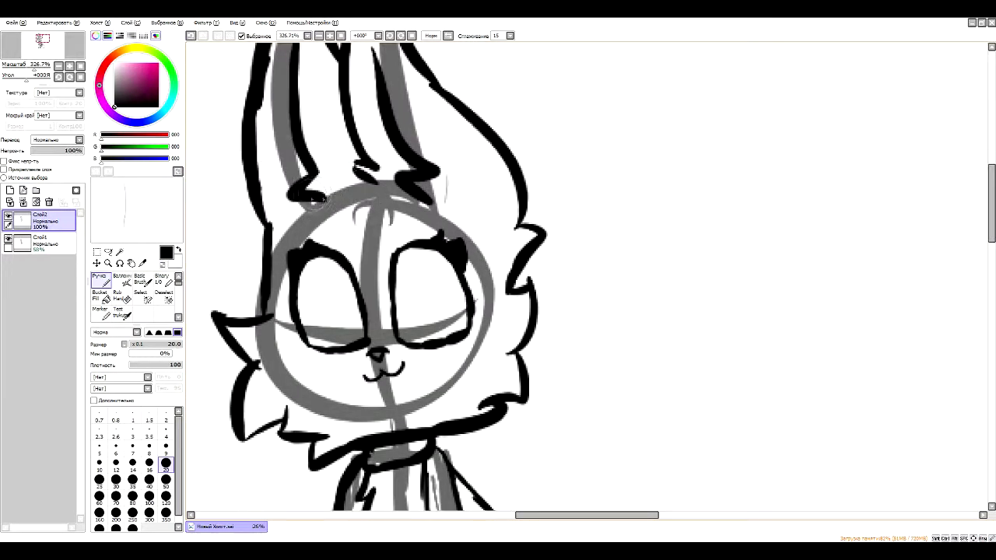
# Hide the rough sketch layer and transform the selected character to fit within the canvas.
pyautogui.moveTo(33, 70); pyautogui.dragTo(20, 70)
pyautogui.click(8, 239)
pyautogui.press('m')
pyautogui.moveTo(482, 224); pyautogui.dragTo(703, 465)
pyautogui.hotkey('ctrl', 't')
pyautogui.moveTo(616, 227); pyautogui.dragTo(616, 210)
pyautogui.moveTo(611, 284); pyautogui.dragTo(584, 284)
pyautogui.press('Return')
pyautogui.click(163, 296)
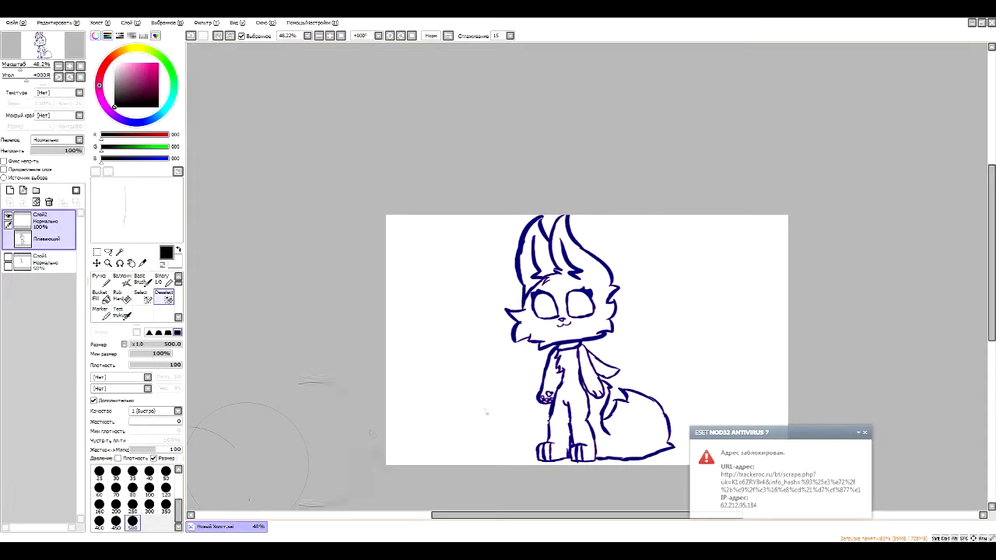
# Resize the canvas to 1000 × 1000 pixels.
pyautogui.click(99, 23)
pyautogui.click(113, 43)
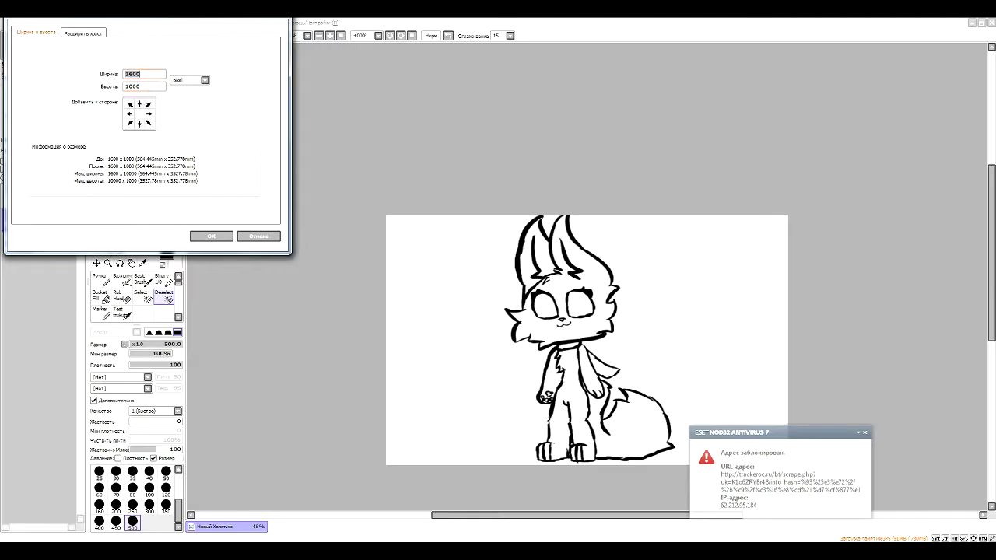
pyautogui.press('Tab')
pyautogui.press('BackSpace')
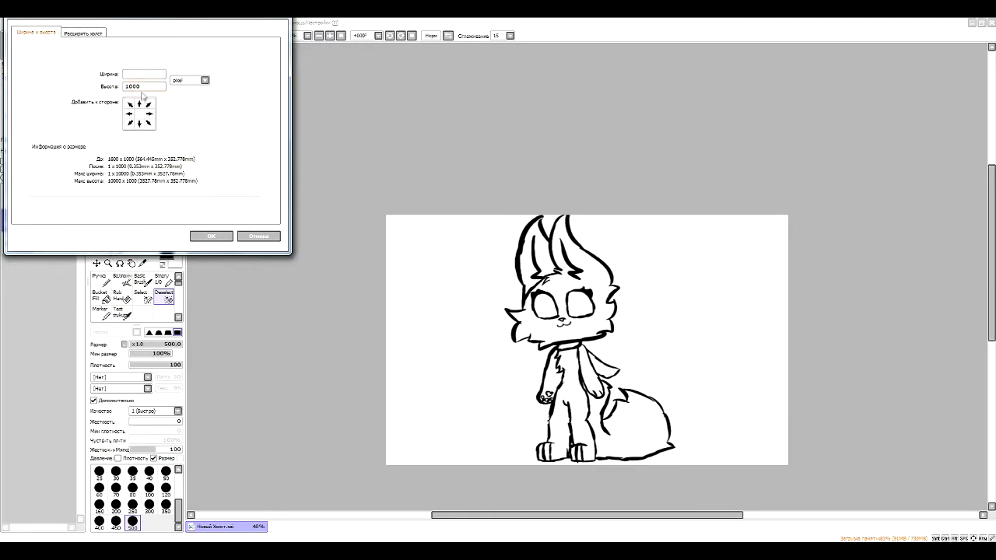
pyautogui.write('1000')
pyautogui.press('Return')
# Choose a bright turquoise and prepare a new layer beneath the line art with brush size 50.
pyautogui.moveTo(168, 114); pyautogui.dragTo(172, 99)
pyautogui.click(159, 63)
pyautogui.click(15, 23)
pyautogui.click(184, 68)
pyautogui.moveTo(23, 69); pyautogui.dragTo(26, 69)
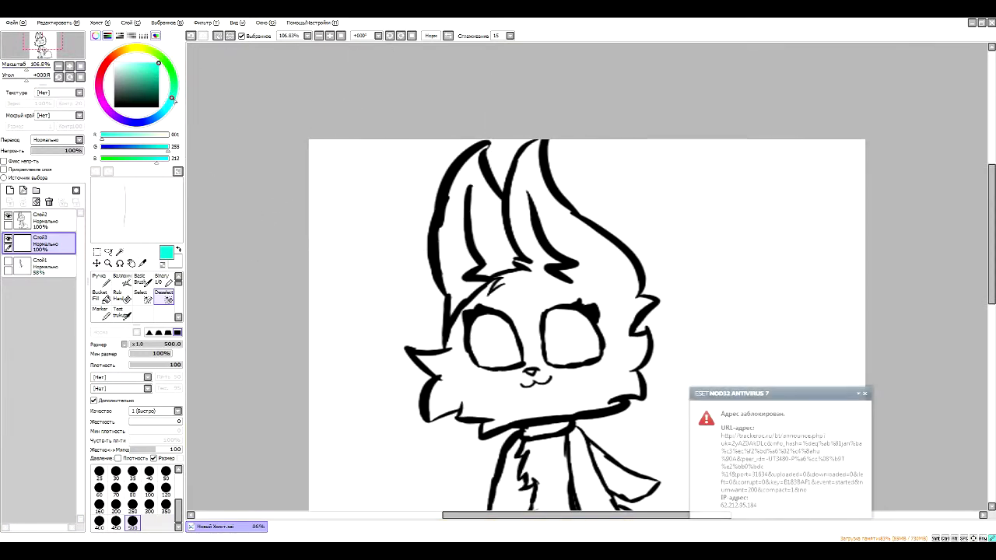
pyautogui.click(165, 472)
pyautogui.scroll(-5, 539, 270)
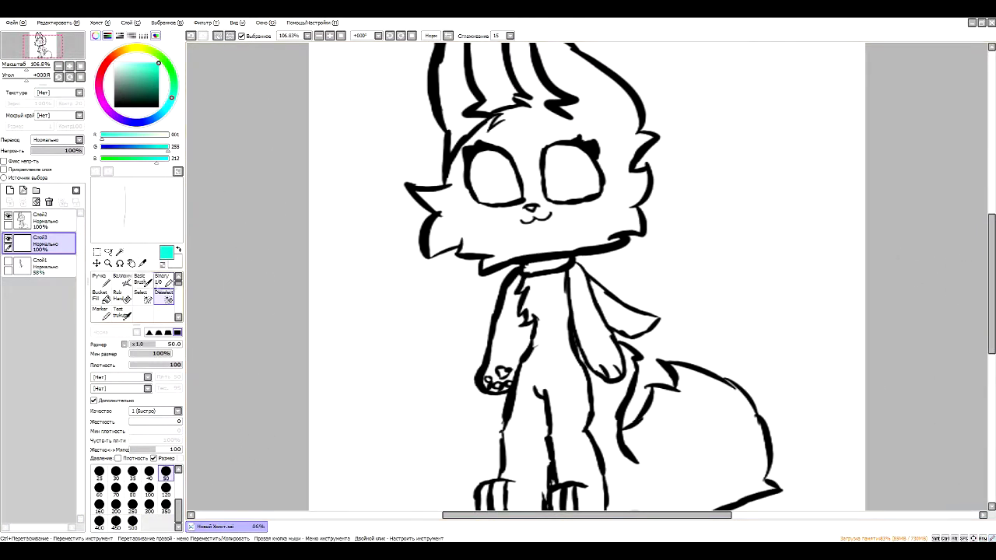
# Select the scarf band and its loose end from the line art and paint them turquoise on the layer below.
pyautogui.press('n')
pyautogui.click(52, 221)
pyautogui.click(119, 251)
pyautogui.click(548, 266)
pyautogui.click(625, 313)
pyautogui.click(49, 244)
pyautogui.click(101, 280)
pyautogui.moveTo(537, 273); pyautogui.dragTo(623, 311)
# Shade the scarf in black with a size 120 pen on a new layer set to 57% opacity.
pyautogui.click(115, 106)
pyautogui.click(24, 191)
pyautogui.hotkey('ctrl', 'z')
pyautogui.click(10, 190)
pyautogui.click(165, 497)
pyautogui.moveTo(524, 261); pyautogui.dragTo(559, 268)
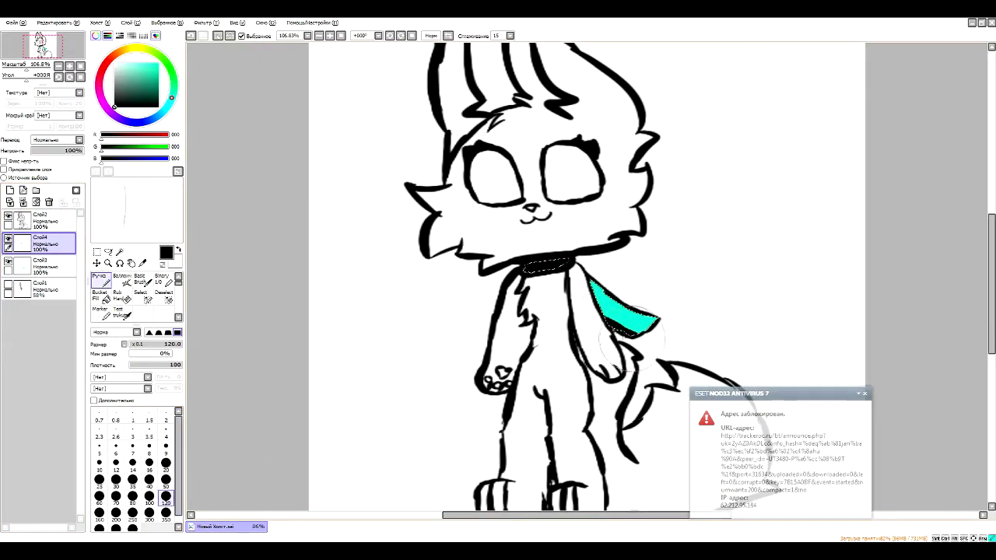
pyautogui.moveTo(64, 157); pyautogui.dragTo(62, 158)
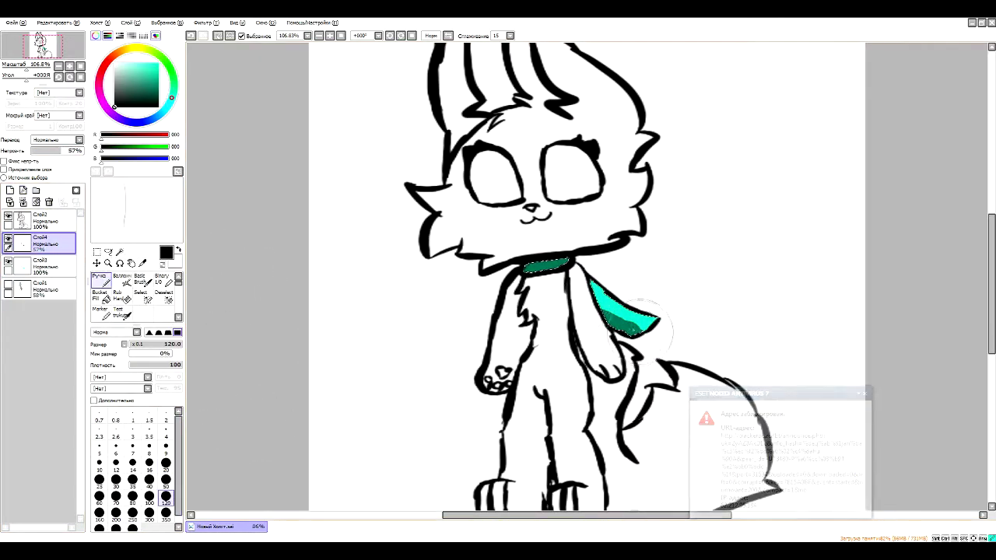
# Soften the scarf shading with the Blur brush at size 120 and then size 35.
pyautogui.scroll(-3, 122, 300)
pyautogui.click(121, 309)
pyautogui.click(166, 490)
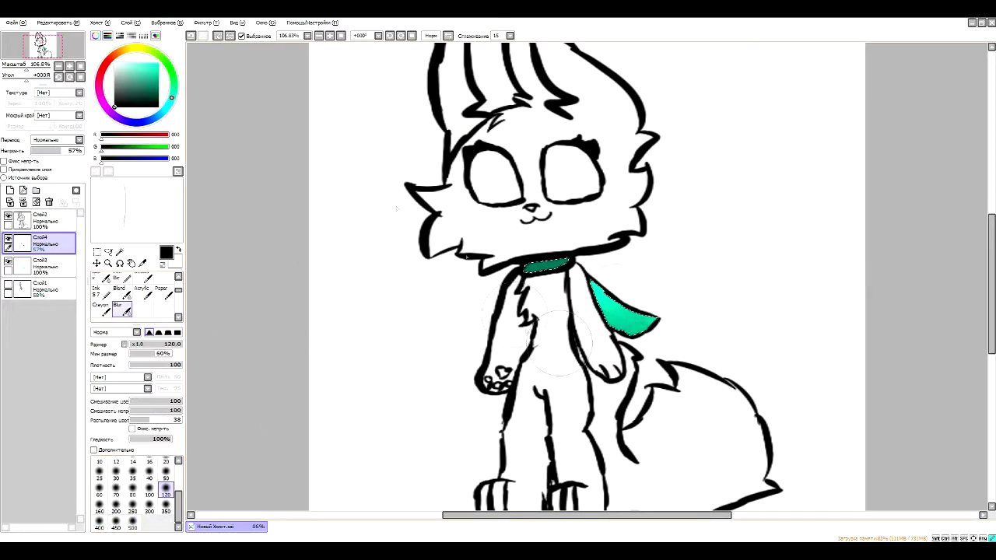
pyautogui.click(133, 471)
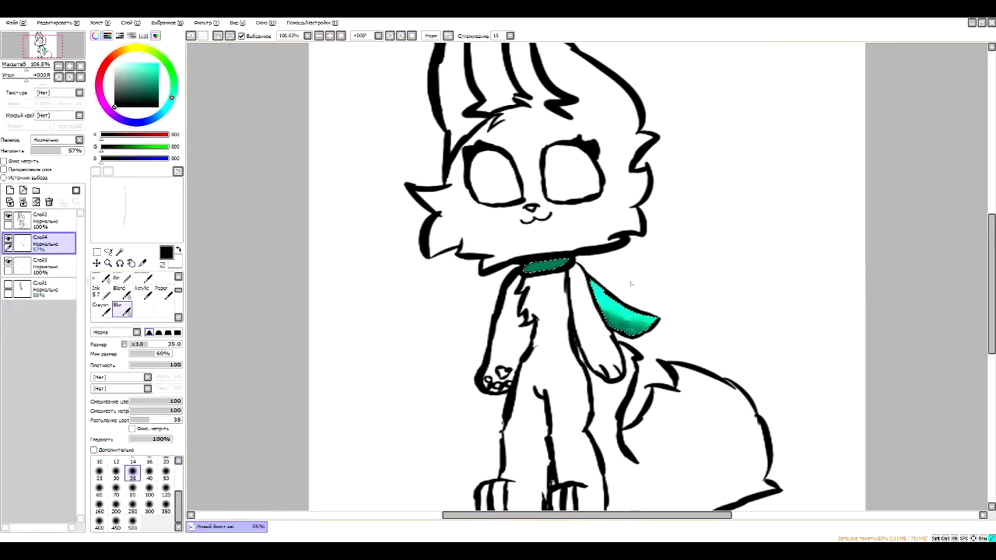
# Paint a white highlight on the loose scarf end with a size 50 pen on a new layer at 58% opacity.
pyautogui.click(9, 190)
pyautogui.click(62, 150)
pyautogui.click(178, 250)
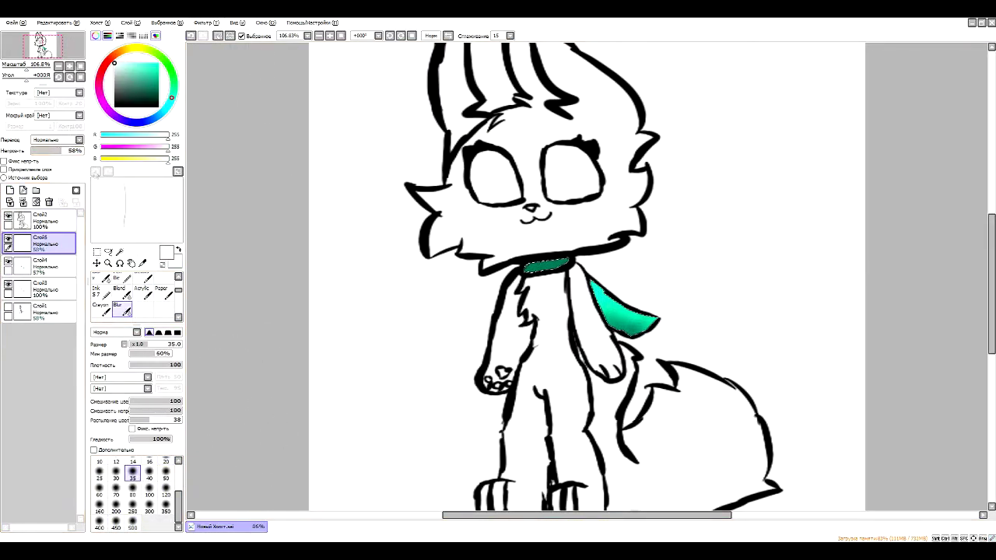
pyautogui.moveTo(178, 291); pyautogui.dragTo(179, 280)
pyautogui.click(101, 281)
pyautogui.click(166, 480)
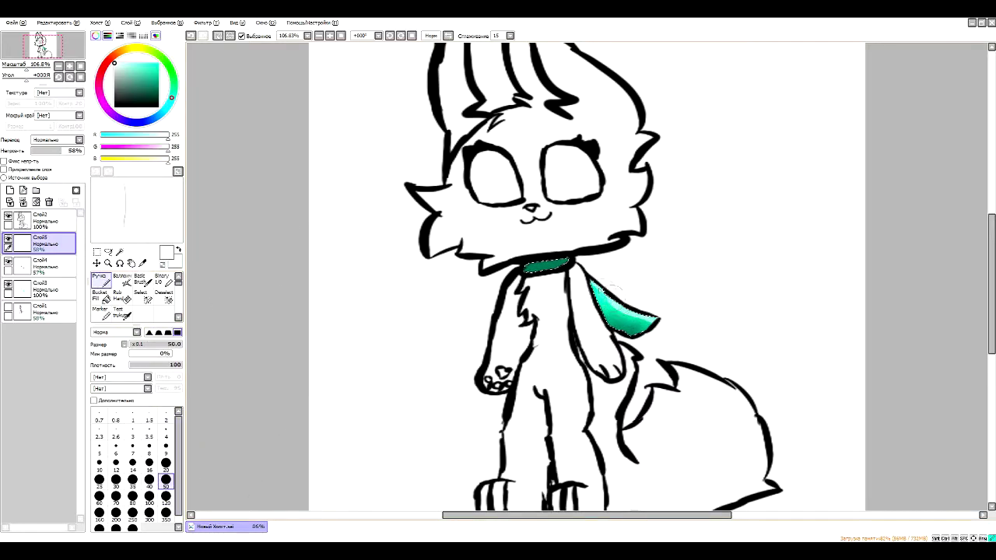
# Soften the white scarf highlight with the Blur brush and dismiss the antivirus notification.
pyautogui.scroll(-3, 122, 298)
pyautogui.click(123, 294)
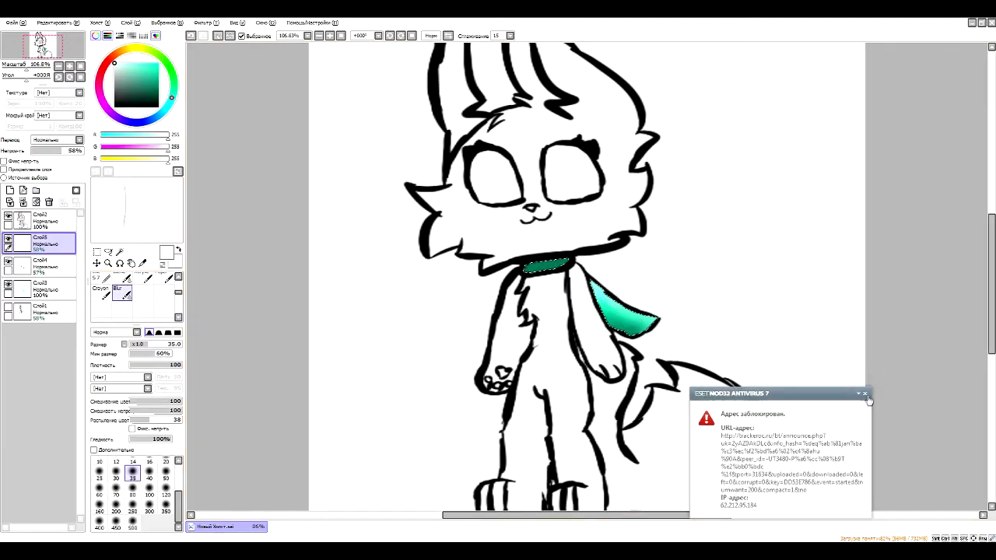
pyautogui.click(865, 394)
# Make the line art layer active, clear the selection and switch to the Magic Wand.
pyautogui.click(43, 221)
pyautogui.moveTo(178, 293); pyautogui.dragTo(179, 281)
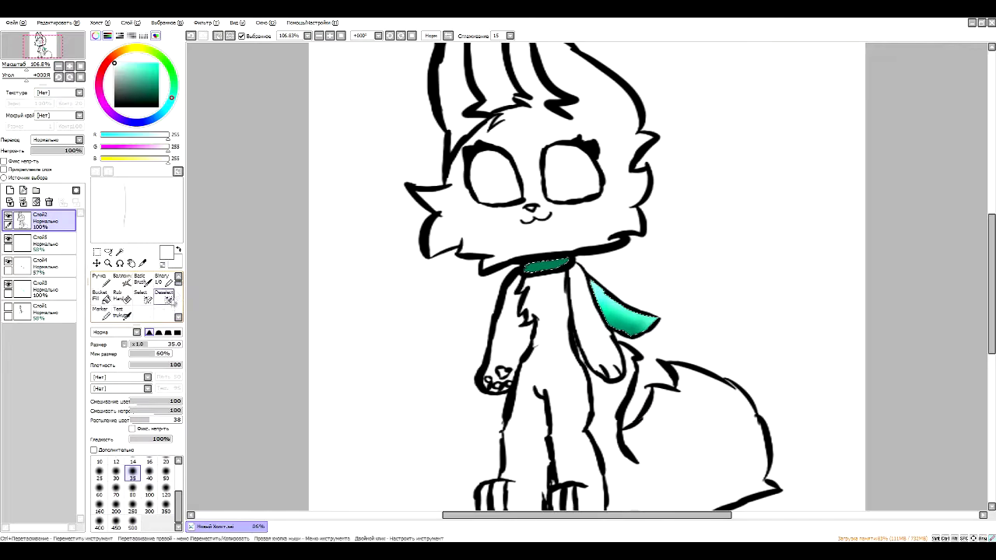
pyautogui.click(119, 251)
pyautogui.click(488, 230)
pyautogui.click(504, 117)
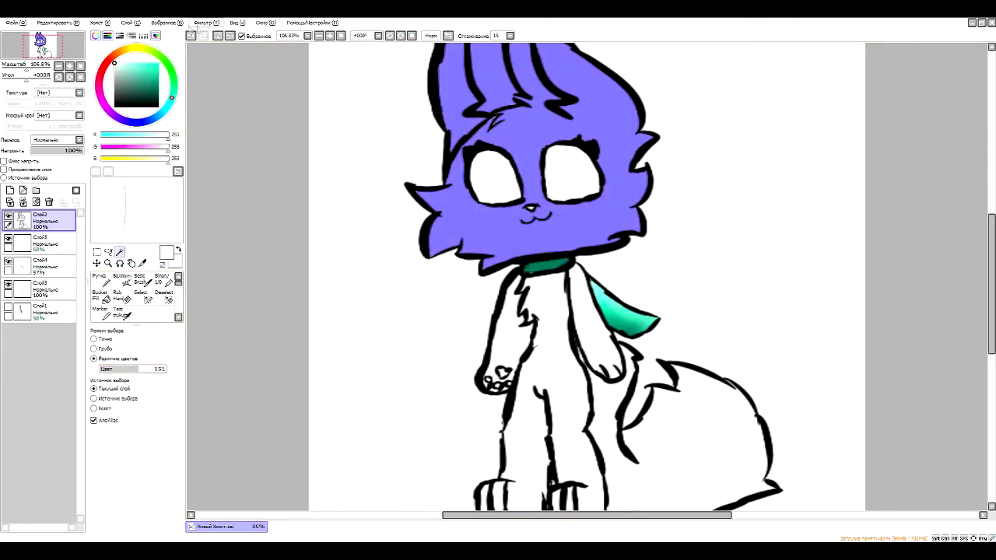
pyautogui.click(191, 36)
pyautogui.click(191, 35)
pyautogui.click(497, 229)
pyautogui.click(463, 92)
pyautogui.click(546, 350)
pyautogui.click(520, 334)
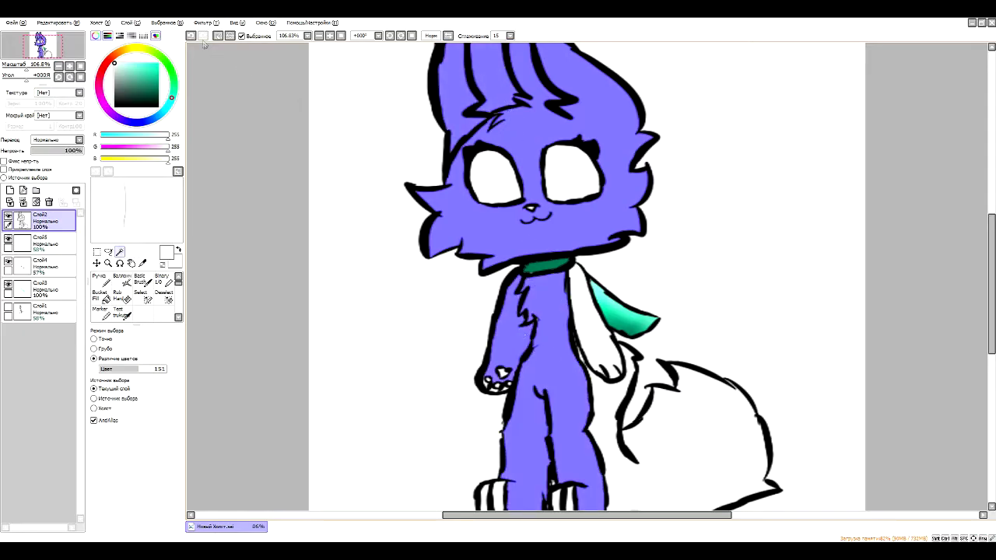
pyautogui.click(190, 35)
pyautogui.click(191, 36)
# Select the insides of the nose and both eyes with the Magic Wand.
pyautogui.click(35, 68)
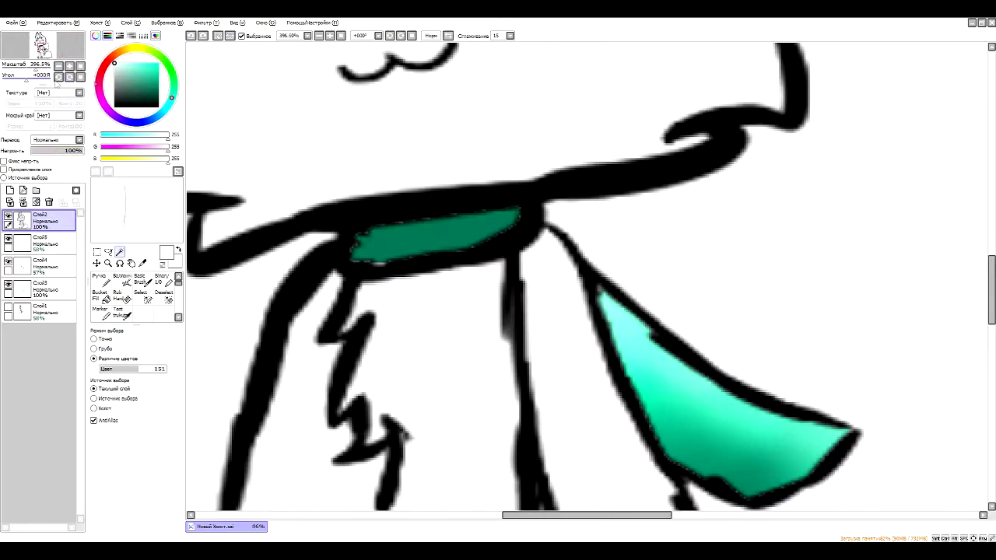
pyautogui.moveTo(991, 289); pyautogui.dragTo(991, 257)
pyautogui.click(381, 238)
pyautogui.click(489, 135)
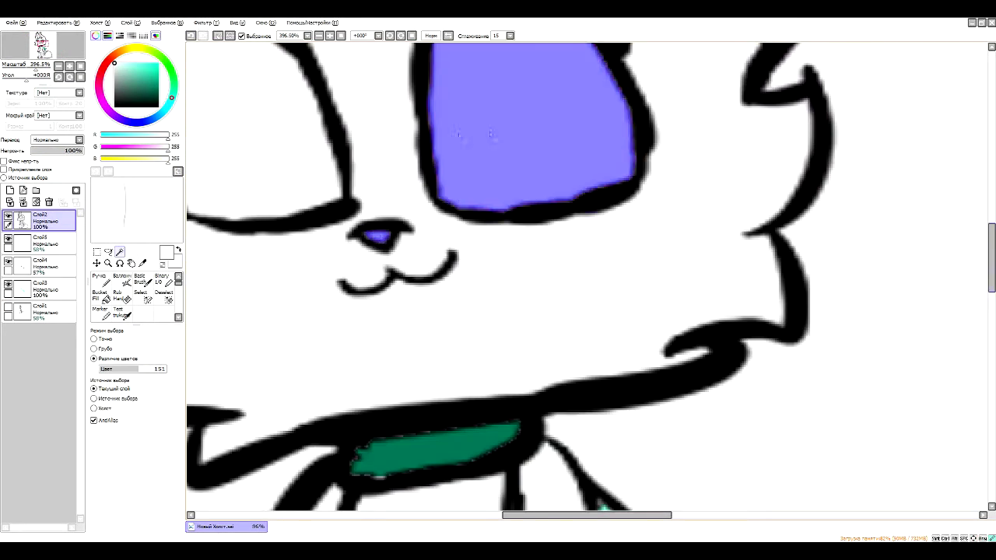
pyautogui.click(303, 140)
# Add the inside of the bushy tail to the selection.
pyautogui.click(37, 69)
pyautogui.moveTo(37, 69); pyautogui.dragTo(27, 69)
pyautogui.moveTo(990, 272); pyautogui.dragTo(991, 327)
pyautogui.click(723, 342)
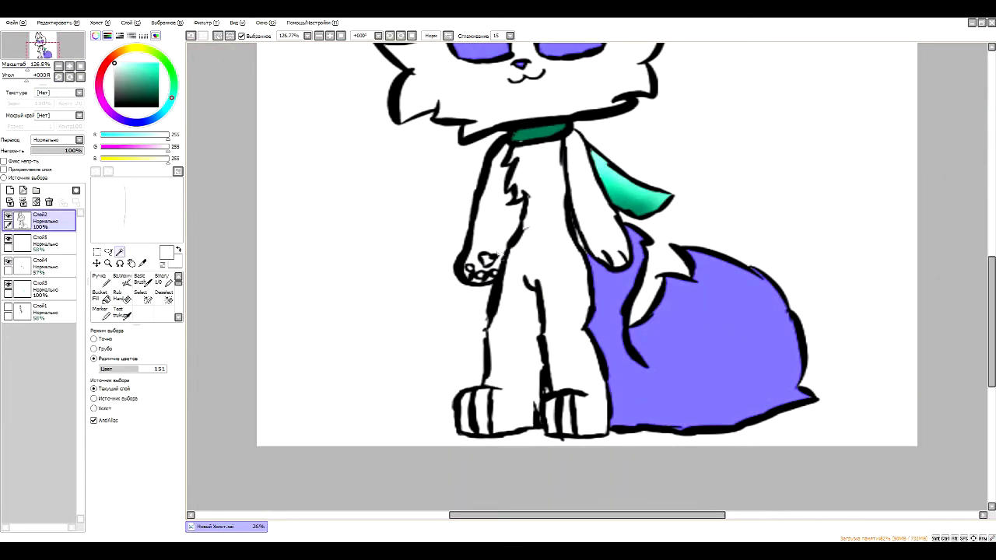
# Lower the Magic Wand's colour difference threshold and add the paw pads to the selection.
pyautogui.click(37, 69)
pyautogui.moveTo(586, 515); pyautogui.dragTo(539, 515)
pyautogui.click(164, 369)
pyautogui.click(395, 243)
pyautogui.hotkey('ctrl', 'z')
pyautogui.click(157, 368)
pyautogui.click(395, 243)
pyautogui.hotkey('ctrl', 'z')
pyautogui.moveTo(152, 369); pyautogui.dragTo(137, 368)
pyautogui.click(394, 244)
pyautogui.click(434, 272)
pyautogui.click(488, 263)
pyautogui.moveTo(552, 515); pyautogui.dragTo(591, 513)
pyautogui.click(604, 143)
pyautogui.click(629, 187)
pyautogui.hotkey('ctrl', 'z')
pyautogui.click(629, 188)
pyautogui.hotkey('ctrl', 'z')
pyautogui.click(629, 189)
pyautogui.hotkey('ctrl', 'z')
# Add the narrow slivers between the arm, body and tail to the selection, lowering the colour difference threshold to 31.
pyautogui.moveTo(32, 69); pyautogui.dragTo(43, 70)
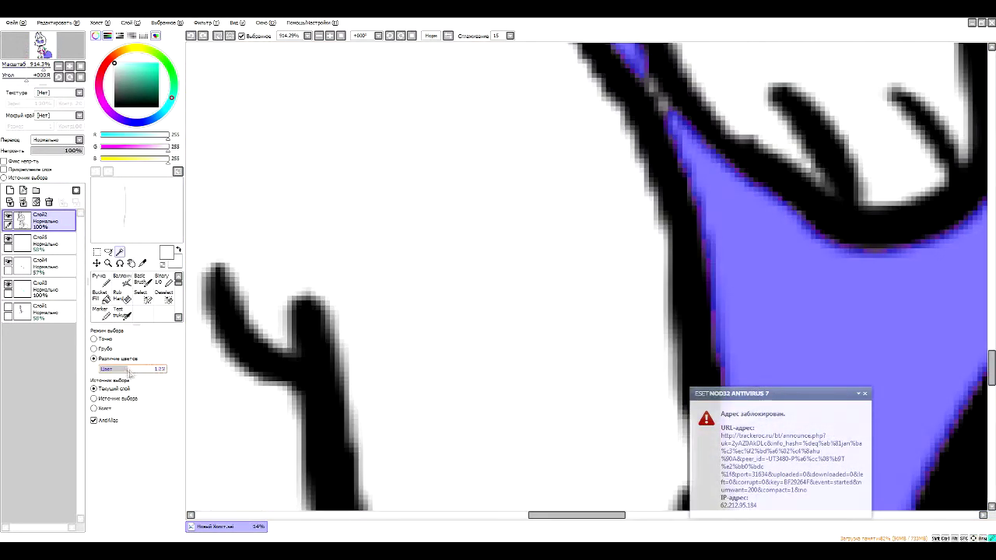
pyautogui.click(120, 369)
pyautogui.click(661, 103)
pyautogui.moveTo(992, 370); pyautogui.dragTo(991, 341)
pyautogui.click(556, 189)
pyautogui.hotkey('ctrl', 'z')
pyautogui.click(554, 188)
pyautogui.hotkey('ctrl', 'z')
pyautogui.click(108, 369)
pyautogui.click(553, 204)
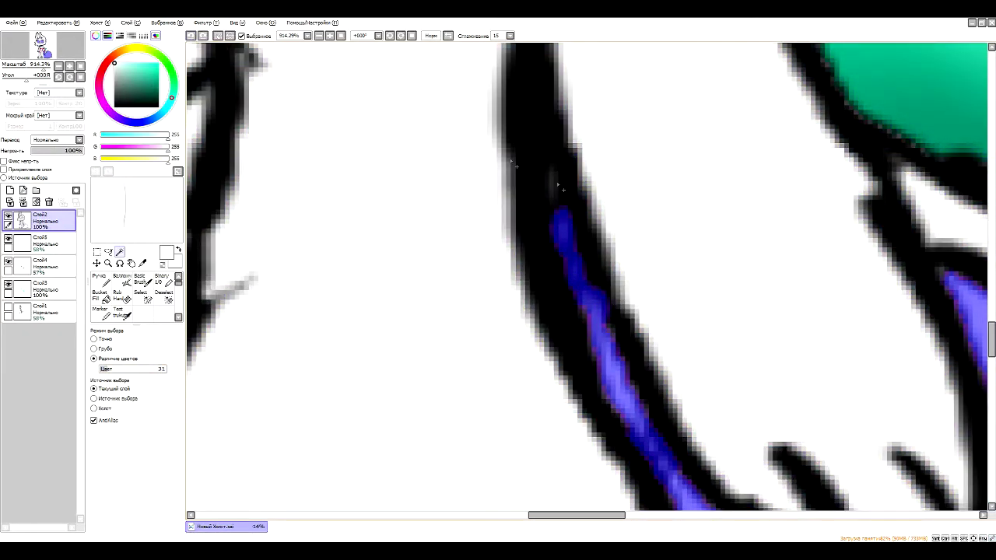
# Make the colour layer Слой3 active and paint the selected tail deep blue with the pen at size 50.
pyautogui.moveTo(43, 70); pyautogui.dragTo(24, 70)
pyautogui.moveTo(992, 299); pyautogui.dragTo(991, 283)
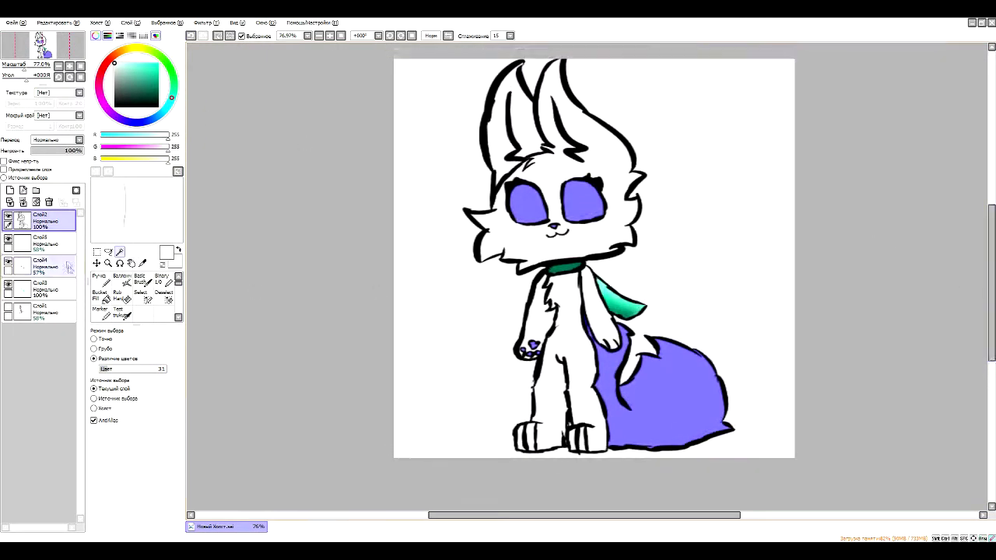
pyautogui.click(52, 289)
pyautogui.click(101, 281)
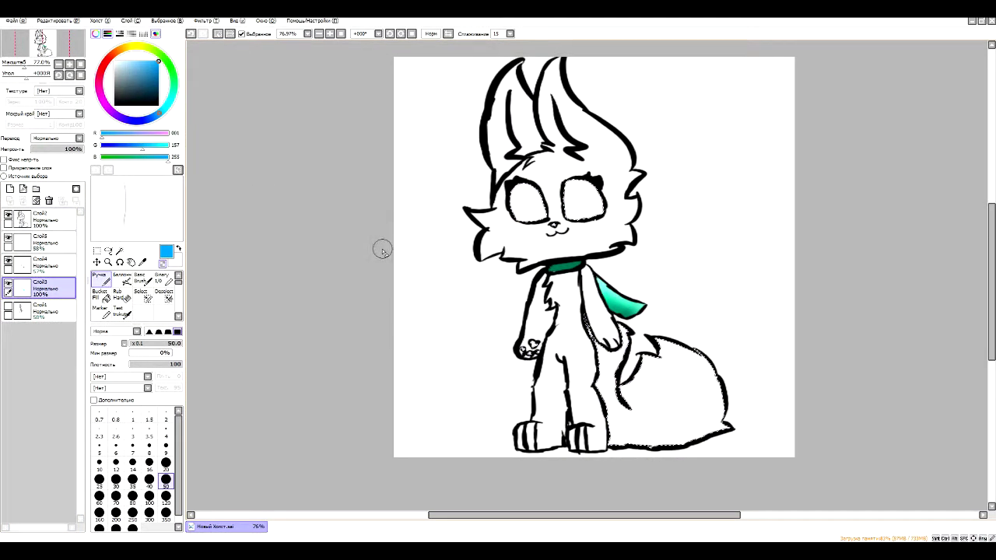
pyautogui.moveTo(161, 113); pyautogui.dragTo(147, 119)
pyautogui.moveTo(614, 366); pyautogui.dragTo(714, 389)
# Paint the paw pads and nose pink with the pen at size 20.
pyautogui.click(166, 447)
pyautogui.click(100, 85)
pyautogui.click(139, 62)
pyautogui.click(133, 61)
pyautogui.click(165, 462)
pyautogui.click(532, 343)
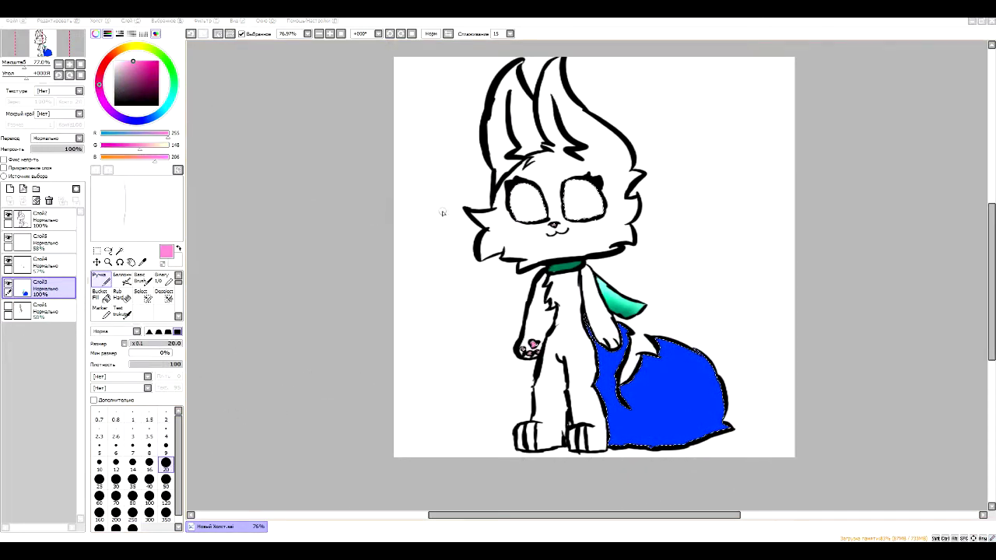
# Paint a blue iris in one eye and a turquoise iris in the other, using the pen at size 50.
pyautogui.click(148, 119)
pyautogui.click(159, 62)
pyautogui.moveTo(580, 181); pyautogui.dragTo(582, 218)
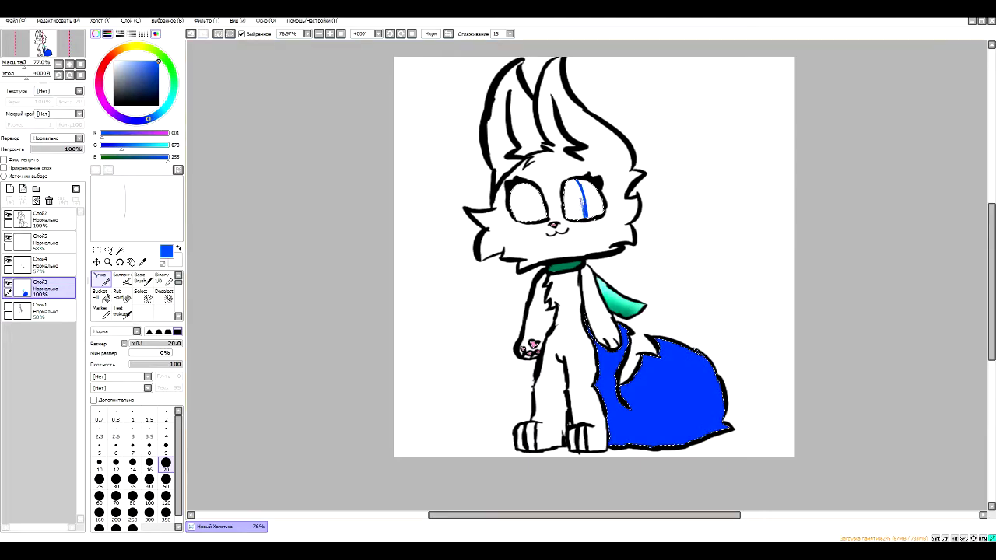
pyautogui.click(166, 480)
pyautogui.moveTo(556, 183); pyautogui.dragTo(559, 221)
pyautogui.moveTo(160, 113); pyautogui.dragTo(172, 95)
pyautogui.moveTo(538, 183); pyautogui.dragTo(542, 222)
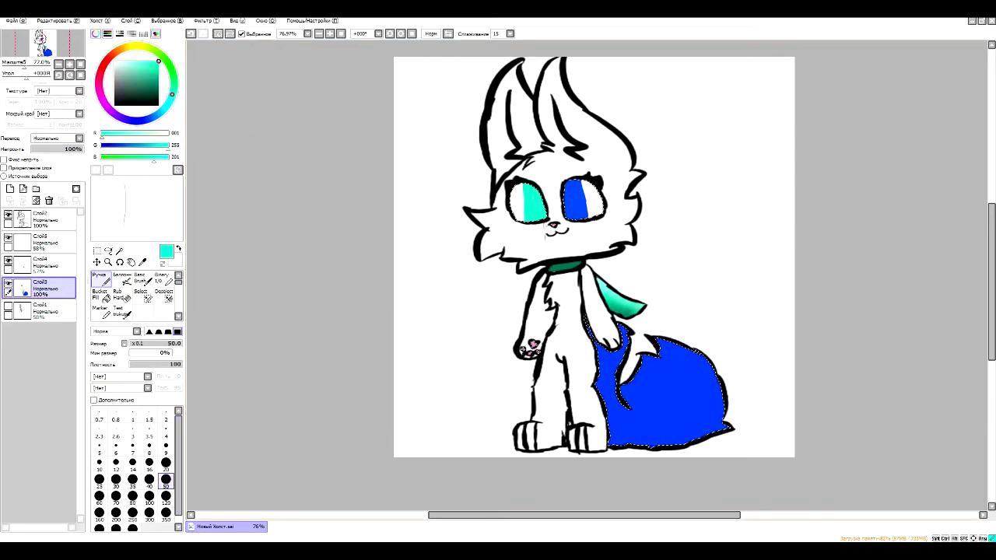
# Paint the inner part of both eyes black beside the coloured iris strips.
pyautogui.moveTo(24, 67); pyautogui.dragTo(34, 67)
pyautogui.moveTo(992, 295); pyautogui.dragTo(994, 253)
pyautogui.moveTo(359, 182); pyautogui.dragTo(350, 237)
pyautogui.click(115, 105)
pyautogui.moveTo(348, 132); pyautogui.dragTo(412, 264)
pyautogui.moveTo(476, 117); pyautogui.dragTo(489, 264)
# Paint the upper part of both irises black with a jagged lower edge, using the pen at size 9.
pyautogui.click(165, 447)
pyautogui.moveTo(349, 213); pyautogui.dragTo(309, 212)
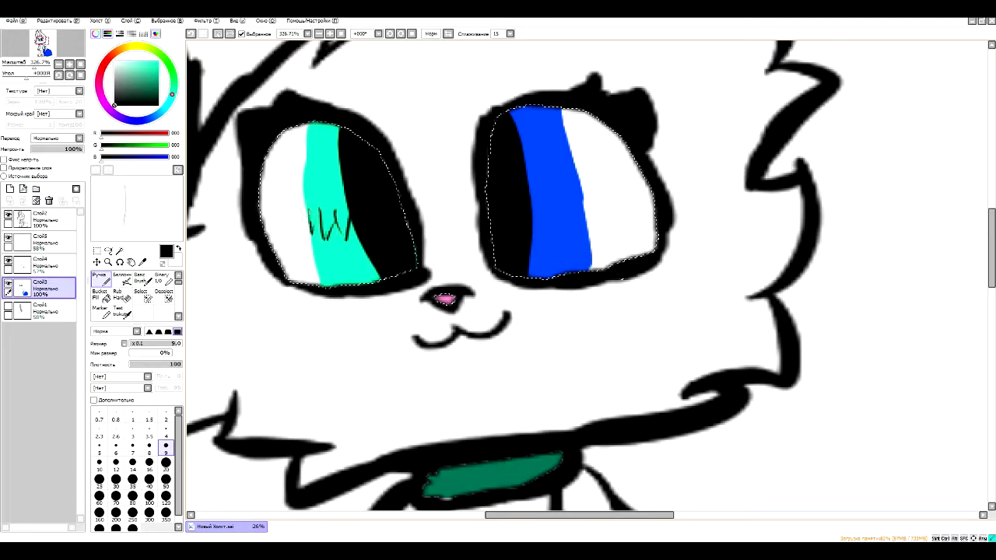
pyautogui.moveTo(303, 125)
pyautogui.mouseDown()
pyautogui.moveTo(311, 187)
pyautogui.moveTo(335, 191)
pyautogui.mouseUp()
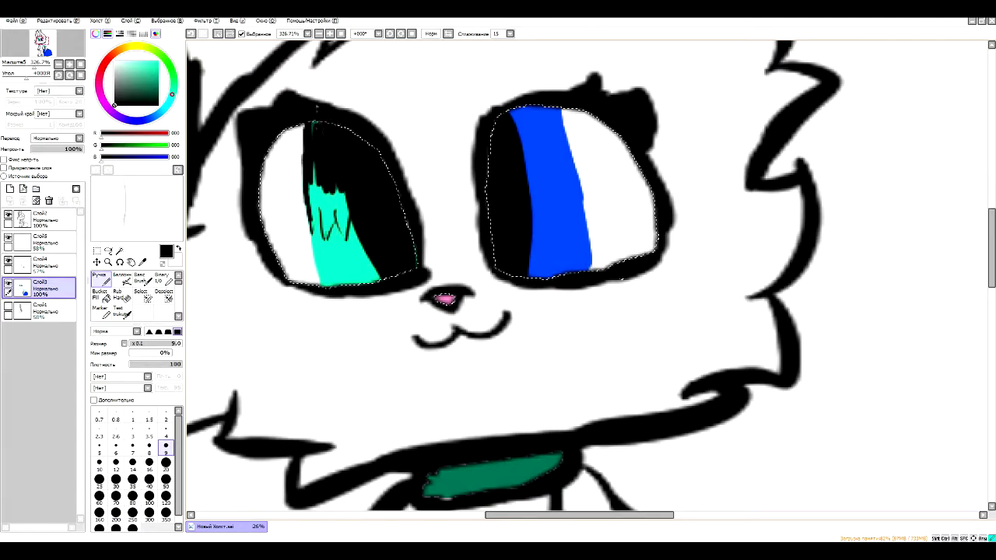
pyautogui.moveTo(325, 190)
pyautogui.mouseDown()
pyautogui.moveTo(331, 237)
pyautogui.moveTo(336, 227)
pyautogui.mouseUp()
pyautogui.moveTo(533, 223)
pyautogui.mouseDown()
pyautogui.moveTo(572, 209)
pyautogui.moveTo(577, 176)
pyautogui.moveTo(561, 136)
pyautogui.mouseUp()
# On layer Слой5, paint round white highlights in both eyes with the pen at size 20.
pyautogui.click(165, 462)
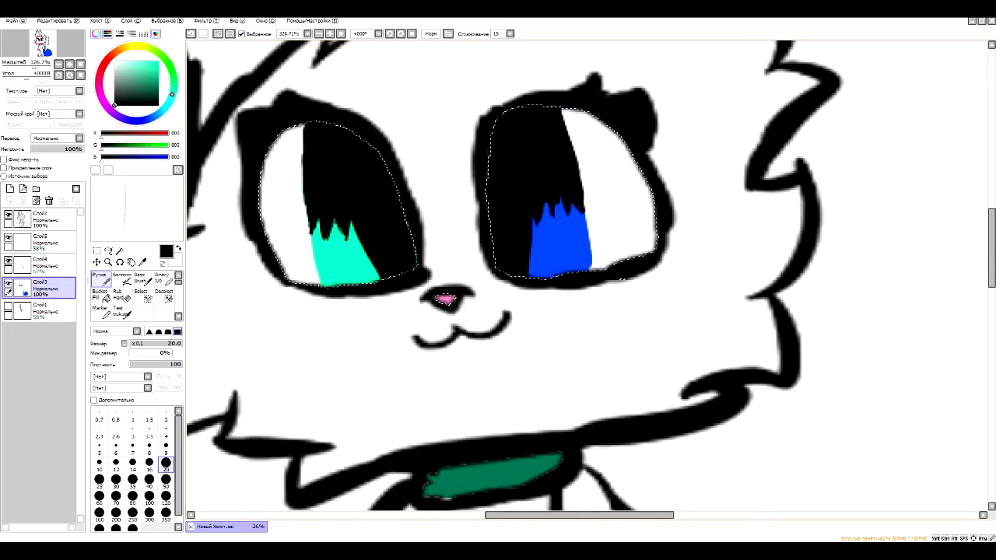
pyautogui.click(47, 242)
pyautogui.click(115, 61)
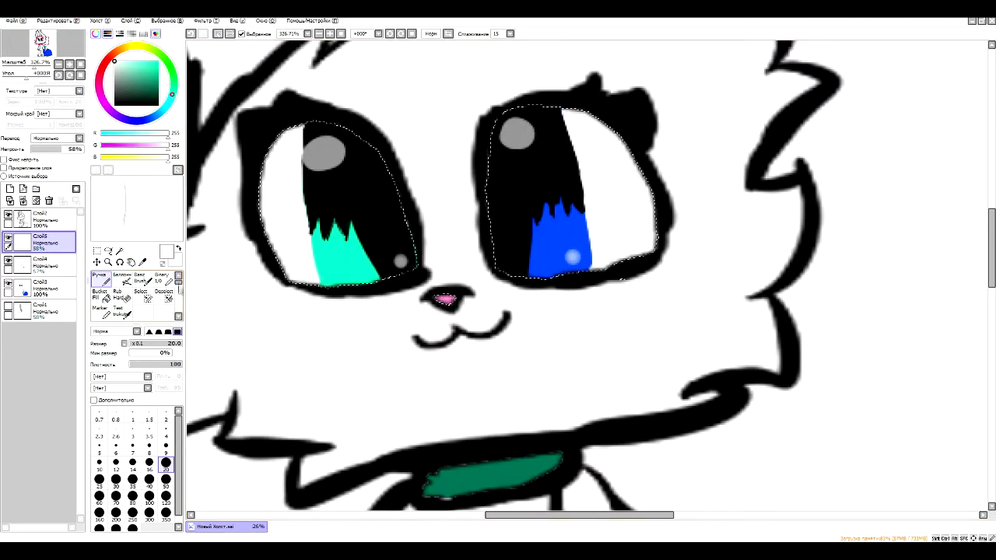
# Soften the white eye highlights with the Blur brush, using size 20 and size 10.
pyautogui.moveTo(179, 284); pyautogui.dragTo(179, 292)
pyautogui.click(122, 300)
pyautogui.moveTo(311, 159); pyautogui.dragTo(319, 153)
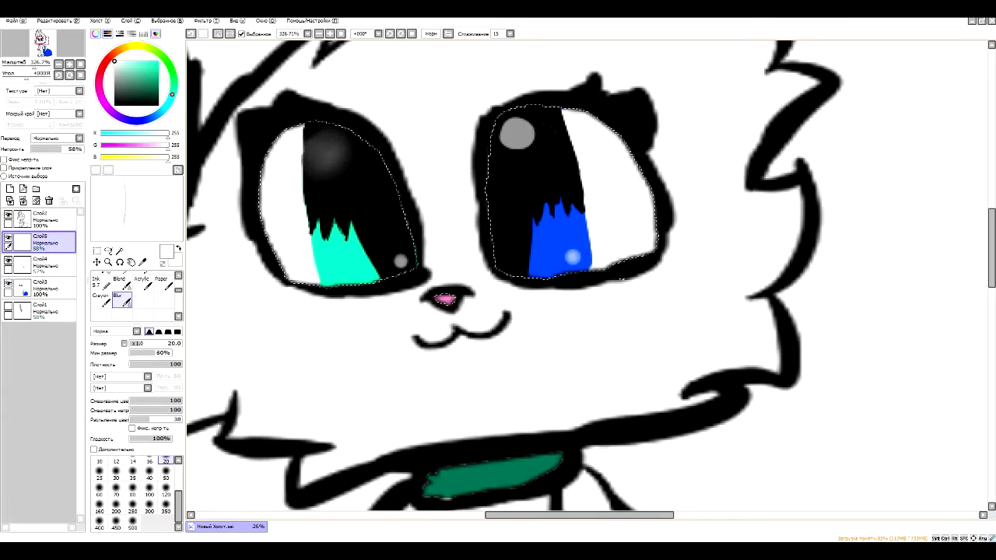
pyautogui.click(116, 461)
pyautogui.moveTo(395, 258); pyautogui.dragTo(404, 263)
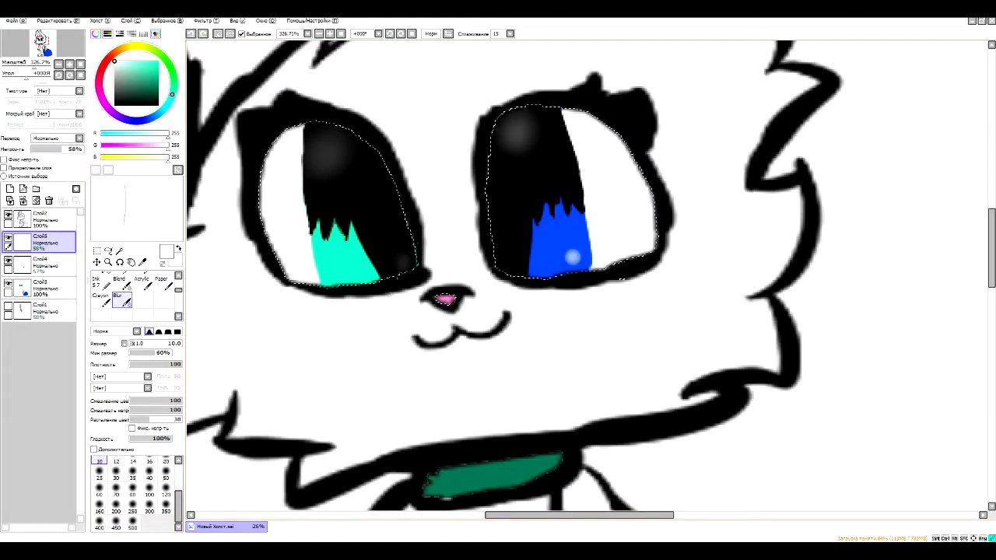
# On layer Слой4, paint black shading along the tail's lower edge with the pen at size 50.
pyautogui.moveTo(34, 67)
pyautogui.mouseDown()
pyautogui.moveTo(23, 67)
pyautogui.moveTo(32, 68)
pyautogui.mouseUp()
pyautogui.click(53, 266)
pyautogui.click(115, 105)
pyautogui.moveTo(179, 292); pyautogui.dragTo(179, 281)
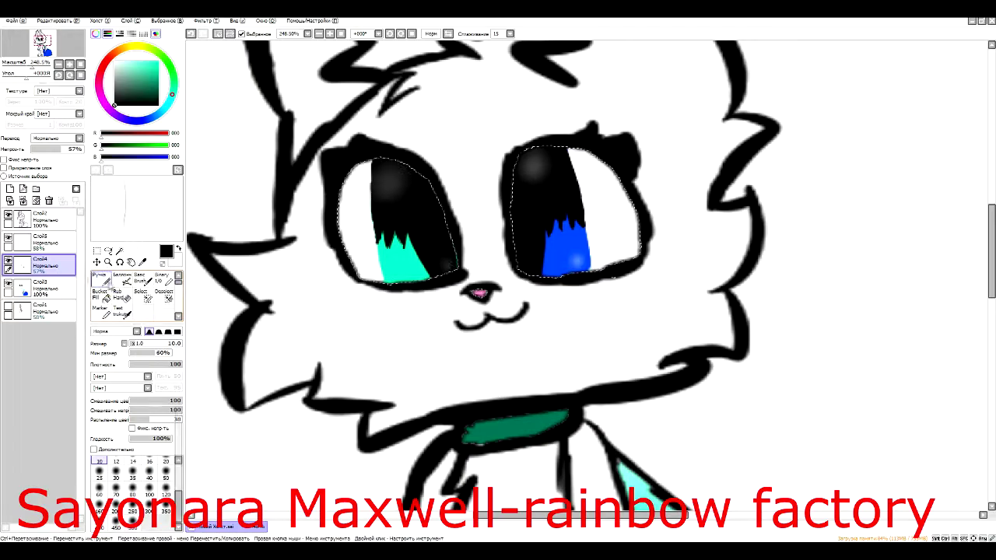
pyautogui.click(102, 279)
pyautogui.scroll(-5, 591, 280)
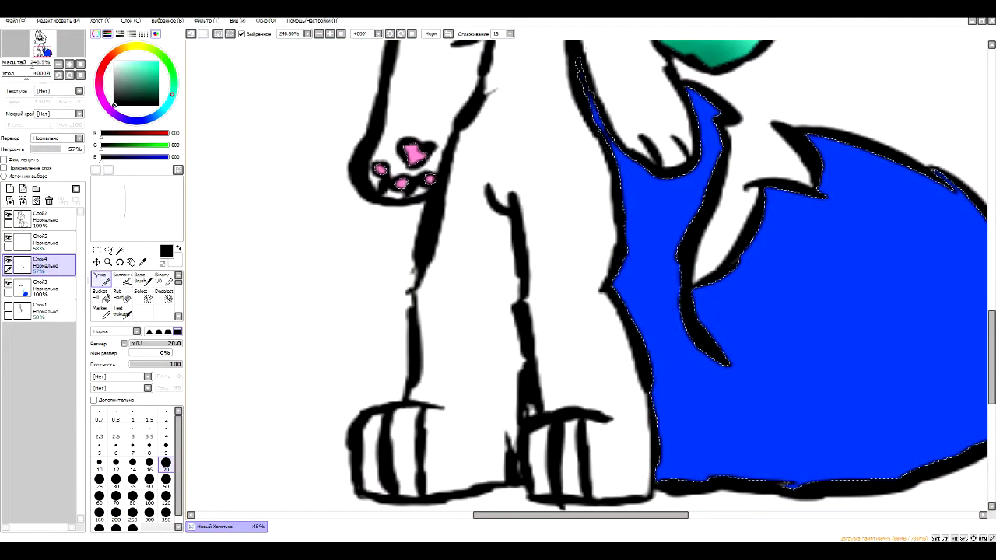
pyautogui.moveTo(660, 475); pyautogui.dragTo(708, 477)
pyautogui.click(166, 481)
pyautogui.moveTo(581, 515); pyautogui.dragTo(643, 515)
pyautogui.moveTo(436, 476)
pyautogui.mouseDown()
pyautogui.moveTo(653, 479)
pyautogui.moveTo(810, 427)
pyautogui.mouseUp()
# Shade the paw pads with the black pen at size 9.
pyautogui.click(166, 445)
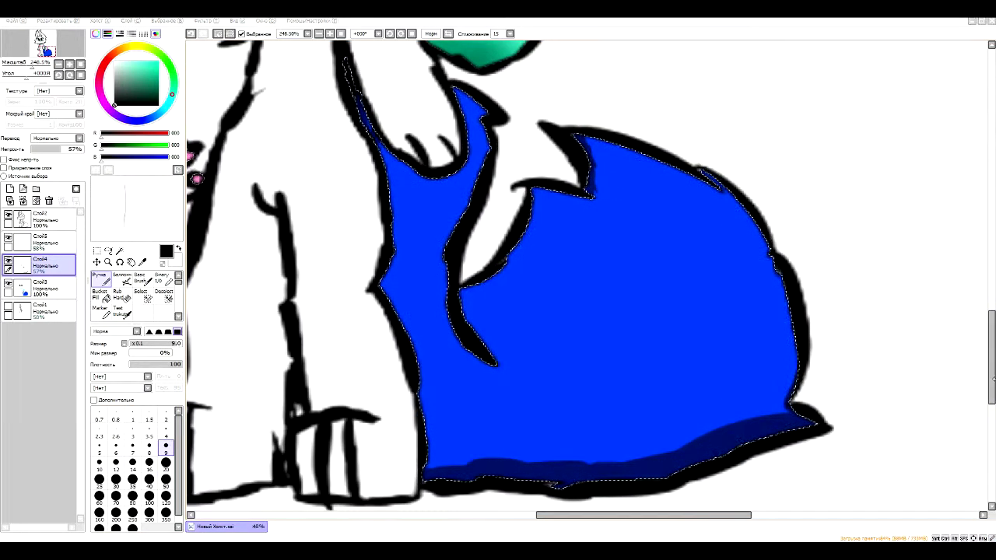
pyautogui.moveTo(991, 352); pyautogui.dragTo(991, 309)
pyautogui.moveTo(669, 515); pyautogui.dragTo(601, 515)
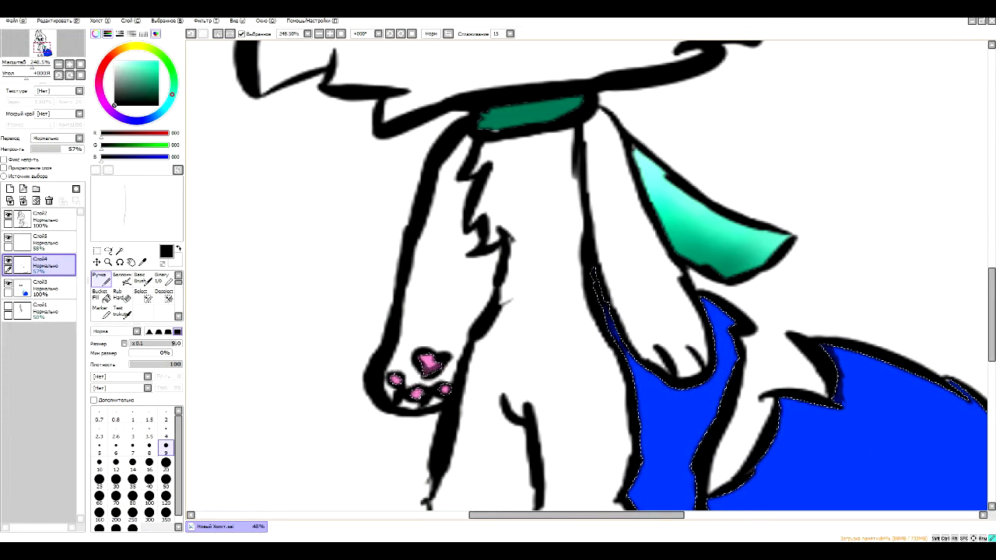
# On layer Слой5, paint white highlights along the tail's upper and inner edges with the pen at size 50.
pyautogui.press('x')
pyautogui.moveTo(32, 67); pyautogui.dragTo(26, 67)
pyautogui.click(48, 243)
pyautogui.click(166, 464)
pyautogui.click(166, 481)
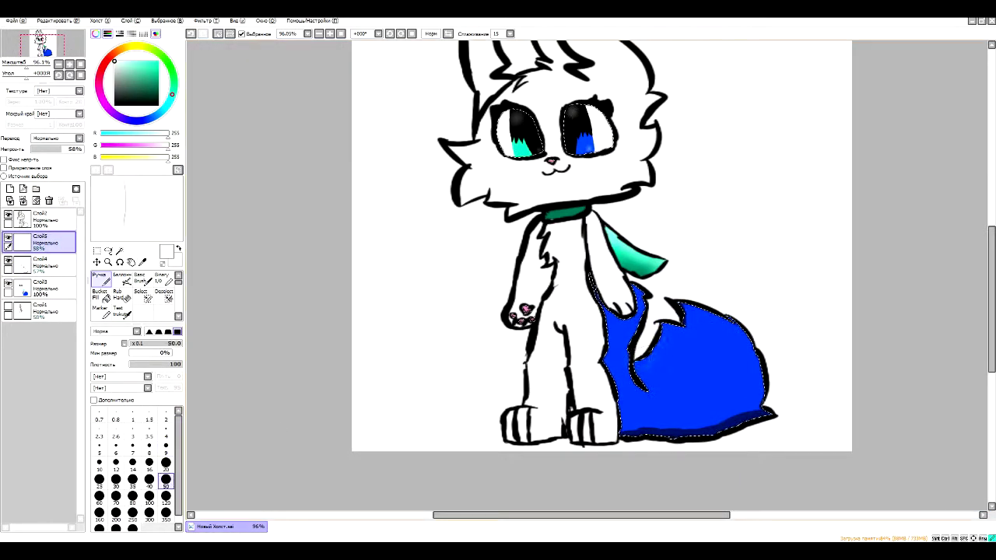
pyautogui.hotkey('ctrl', 'z')
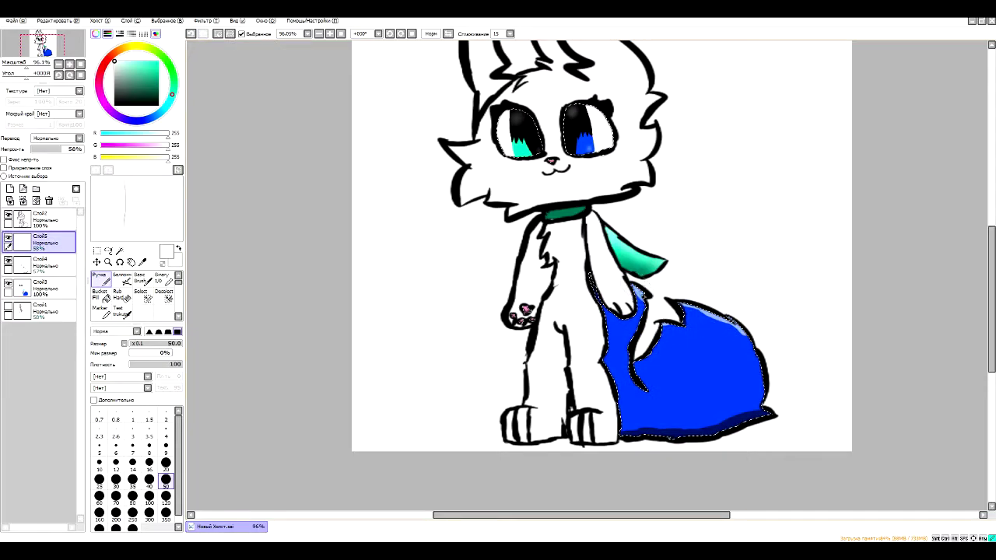
pyautogui.moveTo(636, 356); pyautogui.dragTo(658, 344)
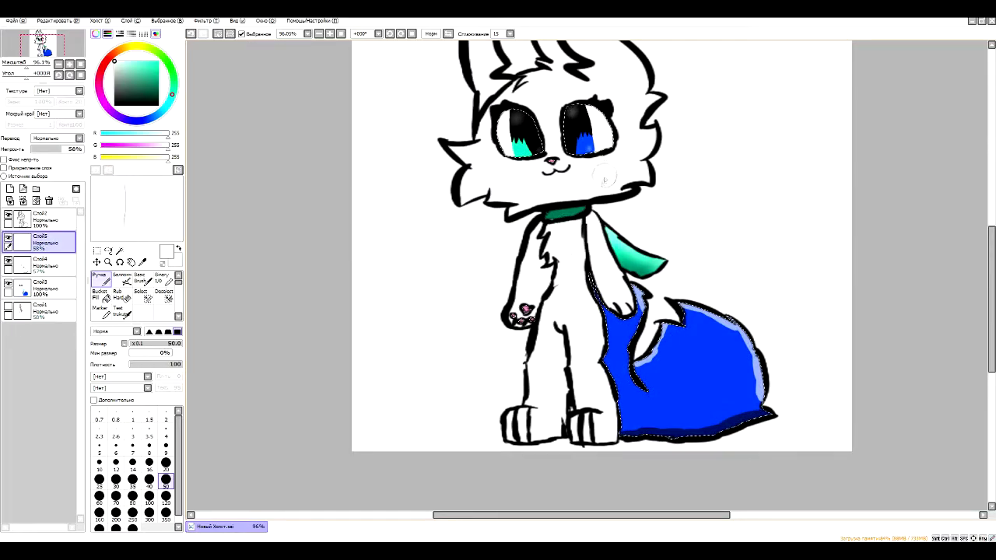
# Add white highlights to the paw pads and switch to the Blur brush at size 10 to soften them.
pyautogui.scroll(5, 670, 333)
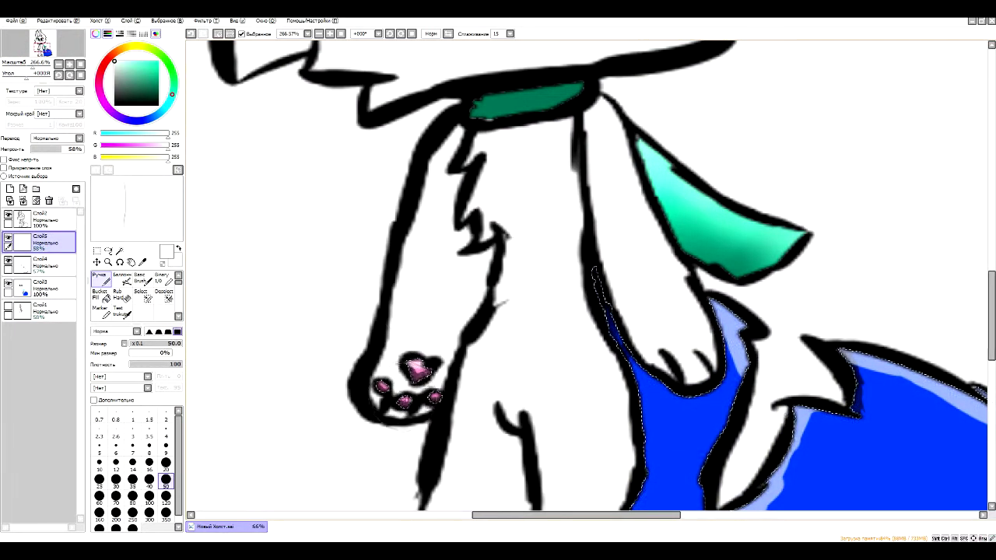
pyautogui.scroll(-2, 178, 288)
pyautogui.moveTo(180, 288); pyautogui.dragTo(180, 293)
pyautogui.click(122, 291)
pyautogui.moveTo(33, 67); pyautogui.dragTo(26, 67)
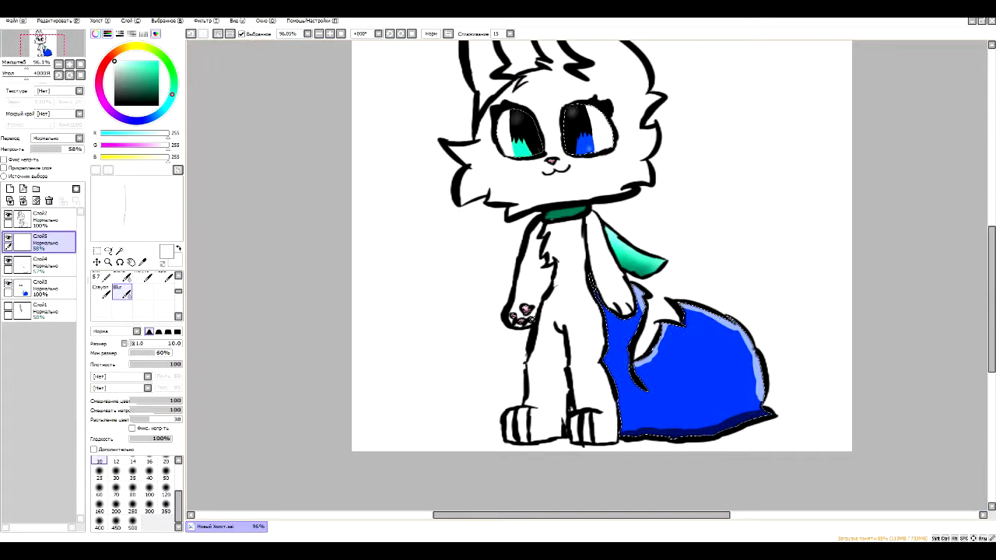
pyautogui.click(166, 473)
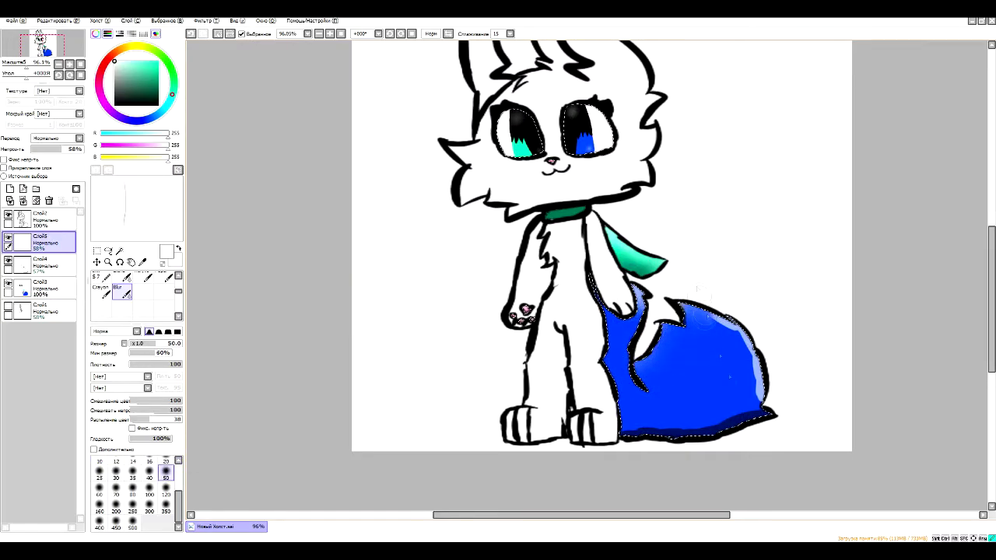
pyautogui.hotkey('ctrl', 'z')
pyautogui.hotkey('ctrl', 'z')
# Blur the tail's white highlights and its dark shading on layer Слой4 at brush size 30, finishing with size 10.
pyautogui.click(115, 472)
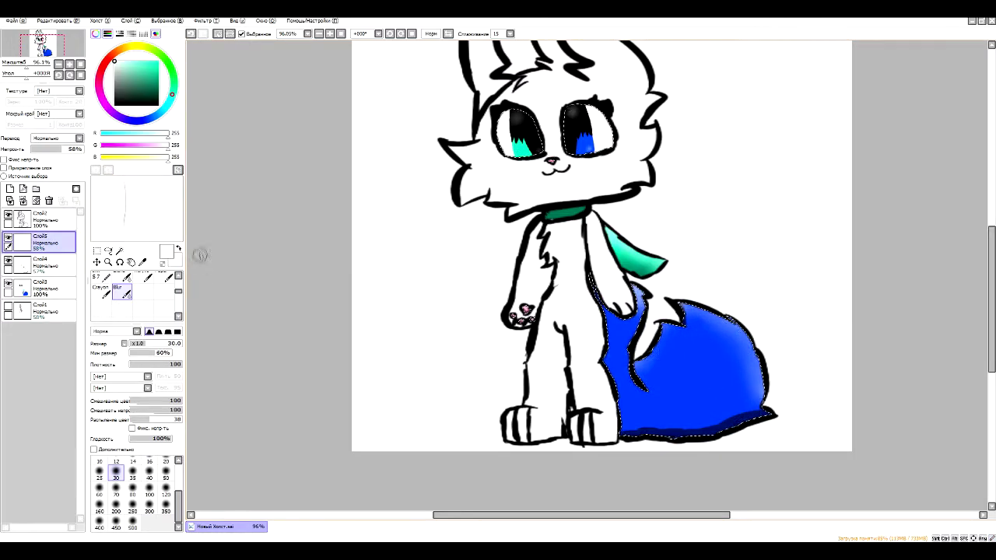
pyautogui.click(45, 265)
pyautogui.moveTo(753, 414); pyautogui.dragTo(697, 424)
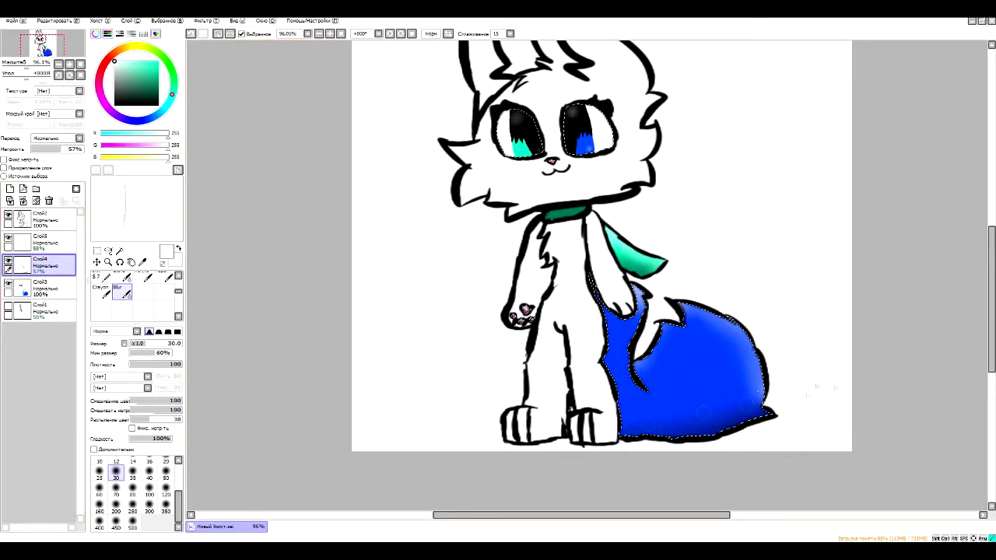
pyautogui.click(103, 464)
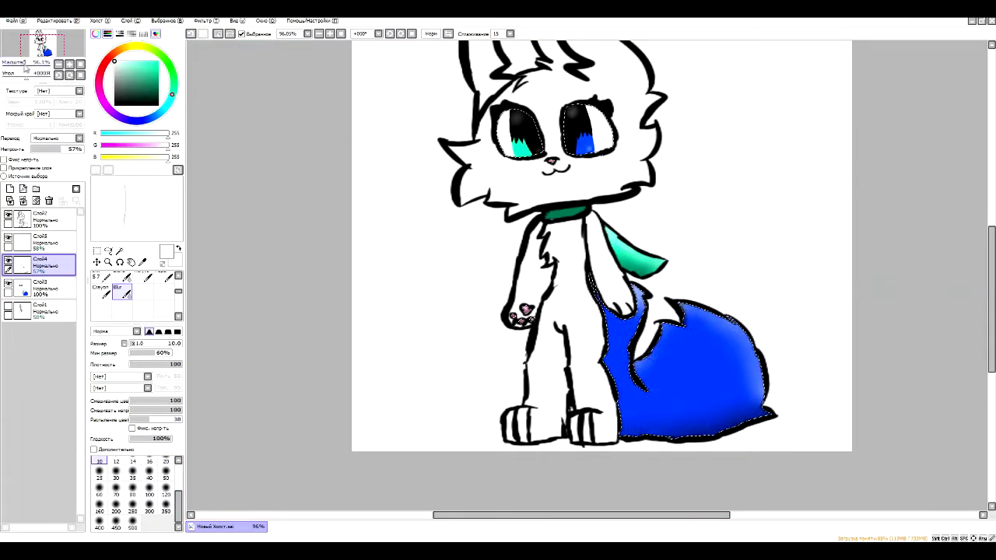
# Create a new layer at 68% opacity and paint light blue shading along the tops of both eyes at size 20.
pyautogui.moveTo(25, 66); pyautogui.dragTo(32, 65)
pyautogui.moveTo(990, 347); pyautogui.dragTo(990, 274)
pyautogui.click(161, 111)
pyautogui.click(159, 62)
pyautogui.scroll(3, 108, 288)
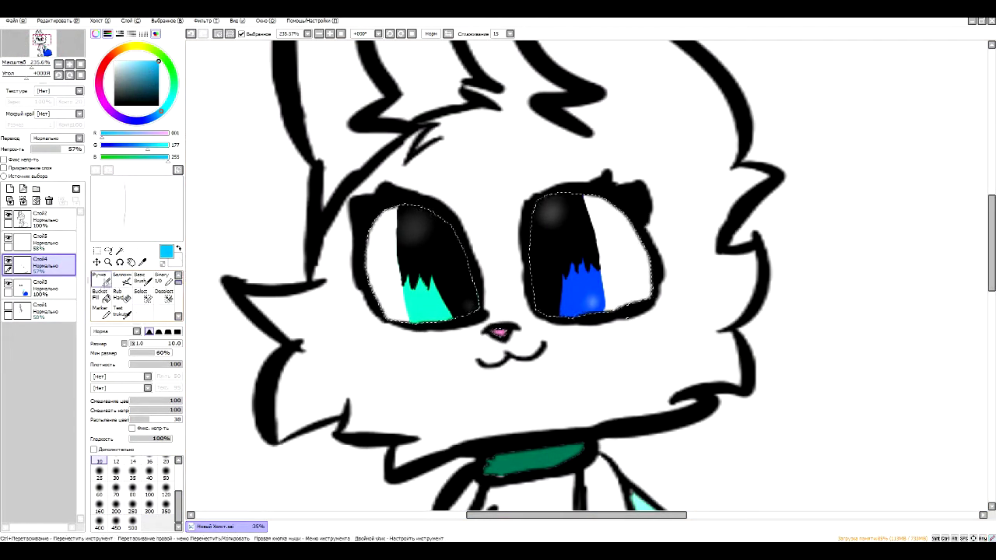
pyautogui.click(105, 283)
pyautogui.click(10, 189)
pyautogui.click(66, 148)
pyautogui.click(165, 464)
pyautogui.moveTo(411, 202); pyautogui.dragTo(367, 228)
pyautogui.moveTo(537, 208); pyautogui.dragTo(565, 198)
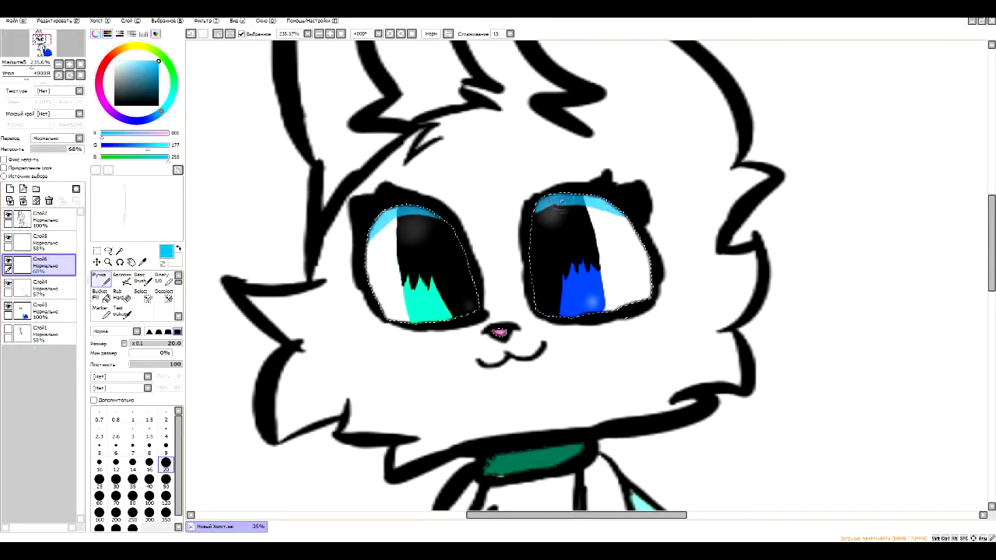
# Lower the eye shading layer's opacity to 29% and soften the blue shading with the Blur brush.
pyautogui.moveTo(67, 148); pyautogui.dragTo(47, 150)
pyautogui.scroll(-2, 178, 293)
pyautogui.click(122, 291)
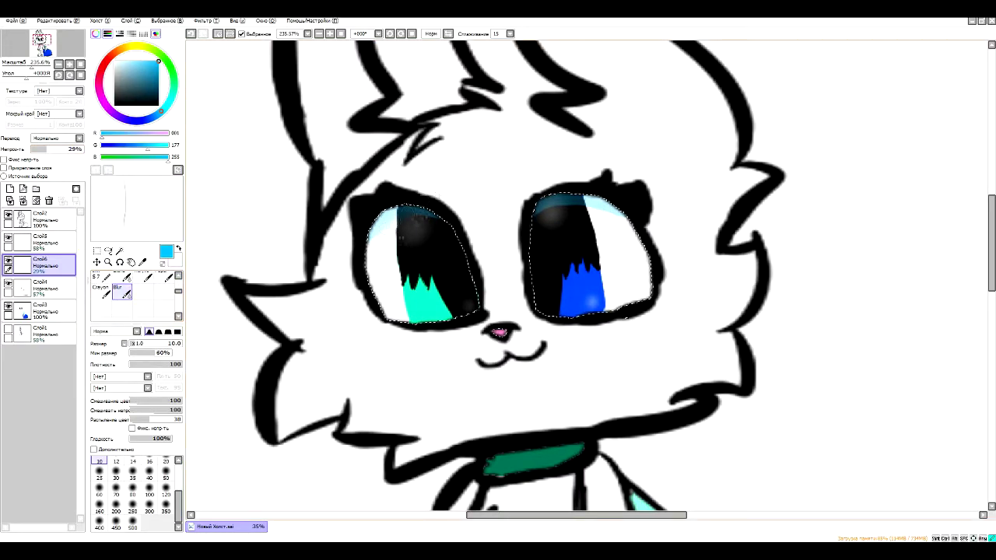
# Erase the blue shading over the black pupils with the hard eraser at size 9 and return to the Blur brush.
pyautogui.moveTo(178, 291); pyautogui.dragTo(178, 281)
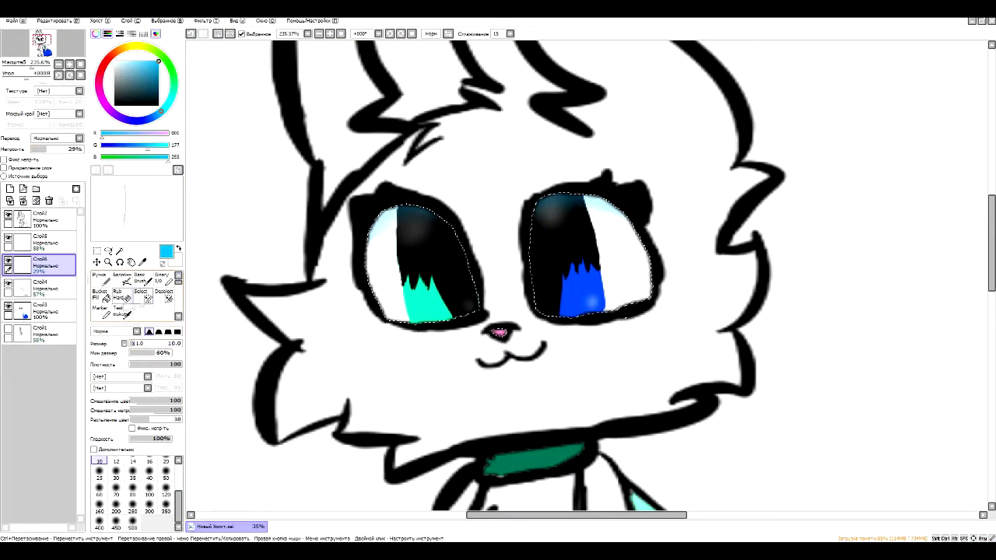
pyautogui.click(122, 296)
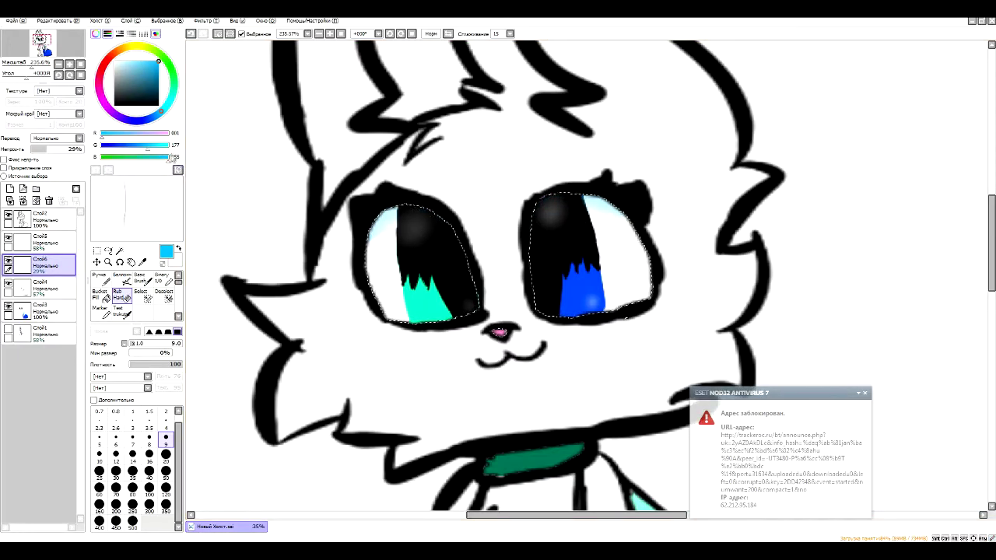
pyautogui.moveTo(178, 282); pyautogui.dragTo(178, 291)
pyautogui.click(122, 296)
# Clear the selection from the whole figure with the Deselect brush at size 500.
pyautogui.moveTo(26, 75)
pyautogui.mouseDown()
pyautogui.moveTo(24, 67)
pyautogui.moveTo(26, 76)
pyautogui.mouseUp()
pyautogui.moveTo(178, 291); pyautogui.dragTo(178, 283)
pyautogui.click(163, 288)
pyautogui.click(132, 523)
pyautogui.moveTo(560, 272); pyautogui.dragTo(657, 435)
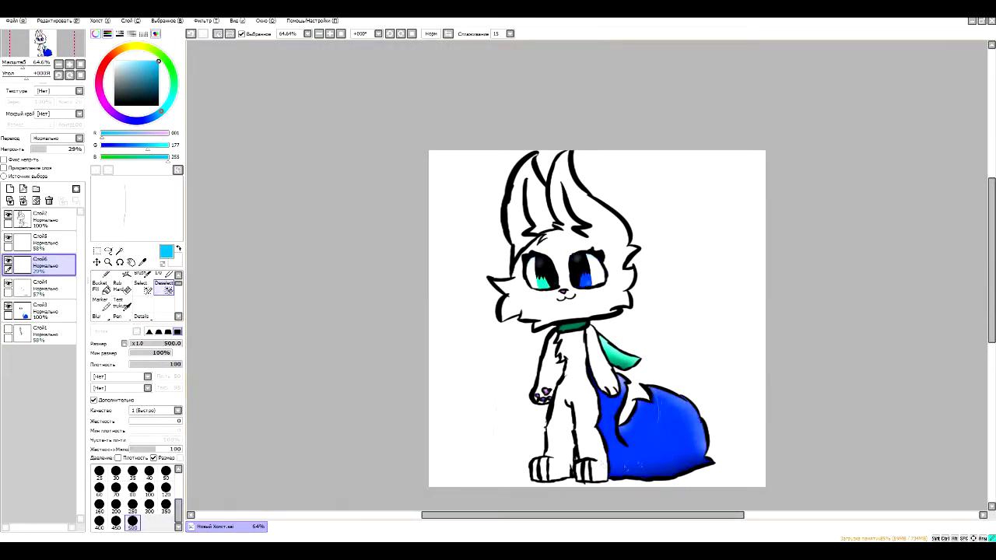
# Make the line art layer Слой2 active and select the head with the Magic Wand at a colour difference of 159.
pyautogui.click(51, 219)
pyautogui.click(119, 251)
pyautogui.click(599, 225)
pyautogui.click(192, 34)
pyautogui.moveTo(107, 368); pyautogui.dragTo(141, 368)
pyautogui.click(599, 225)
pyautogui.click(191, 33)
pyautogui.click(598, 226)
pyautogui.click(684, 296)
pyautogui.click(191, 36)
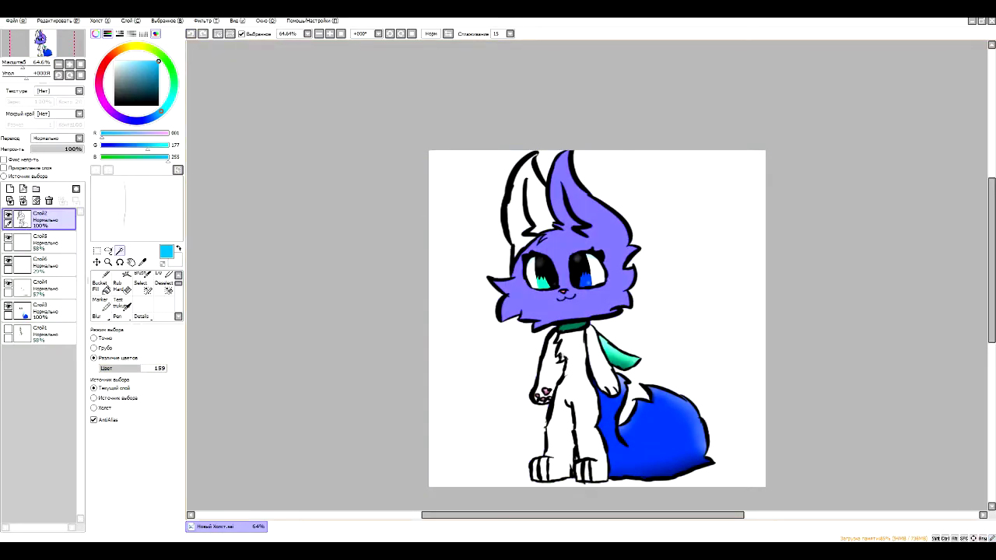
# Add the body, arms, legs and feet to the Magic Wand selection.
pyautogui.click(575, 381)
pyautogui.click(547, 366)
pyautogui.click(602, 365)
pyautogui.click(546, 470)
pyautogui.click(535, 470)
pyautogui.click(518, 204)
pyautogui.click(192, 34)
# Bridge the outline gaps at the tip and base of the unselected ear with the Select brush at size 35.
pyautogui.click(115, 105)
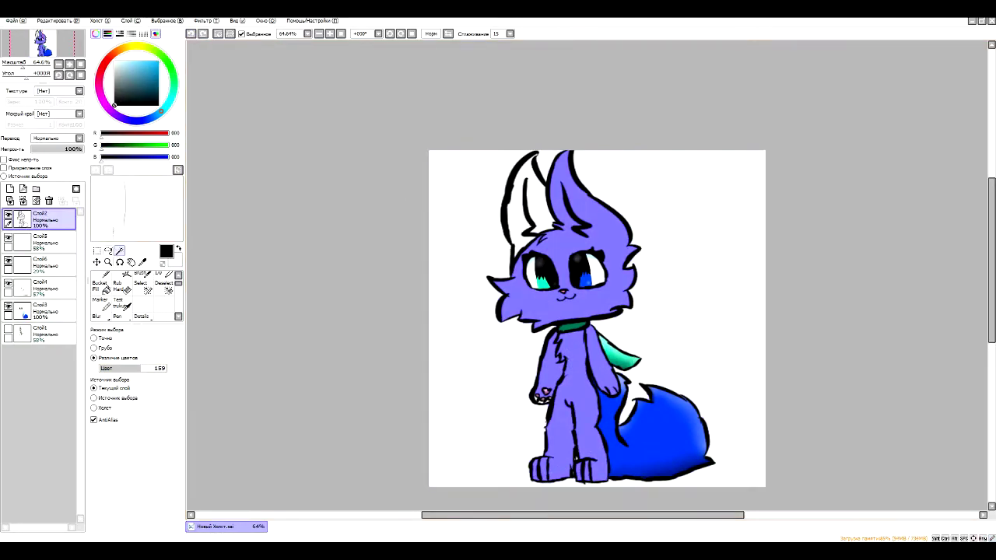
pyautogui.click(102, 275)
pyautogui.click(143, 295)
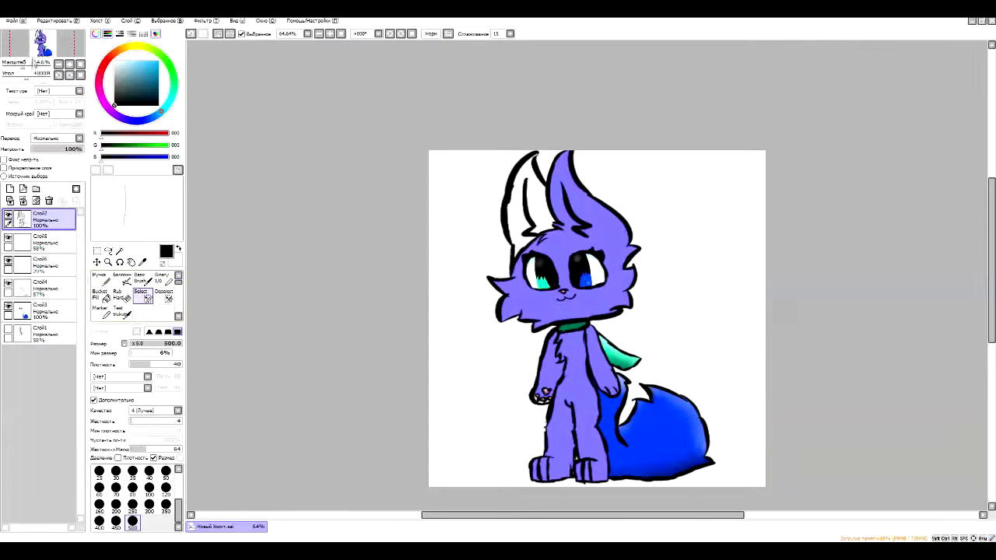
pyautogui.moveTo(23, 67); pyautogui.dragTo(32, 67)
pyautogui.scroll(6, 583, 280)
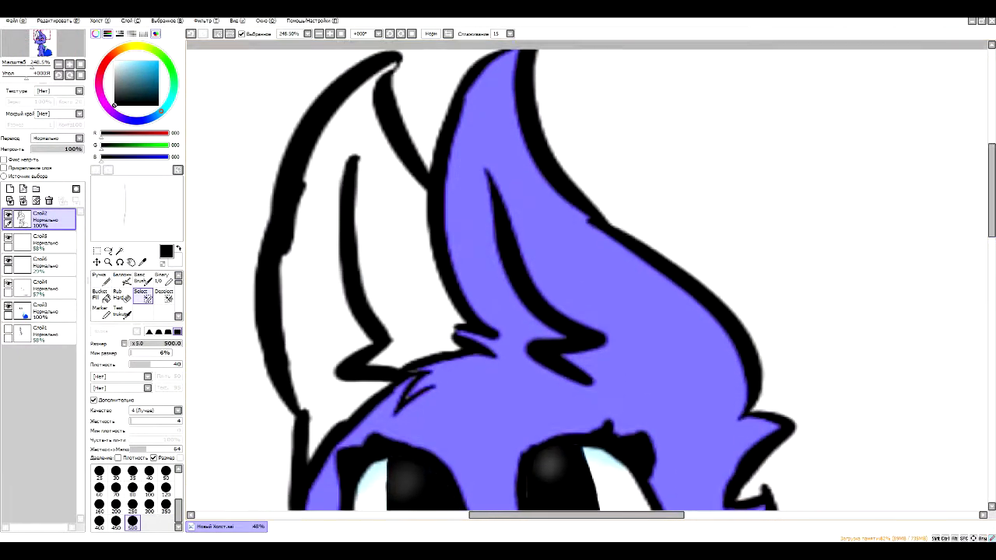
pyautogui.click(166, 471)
pyautogui.click(132, 471)
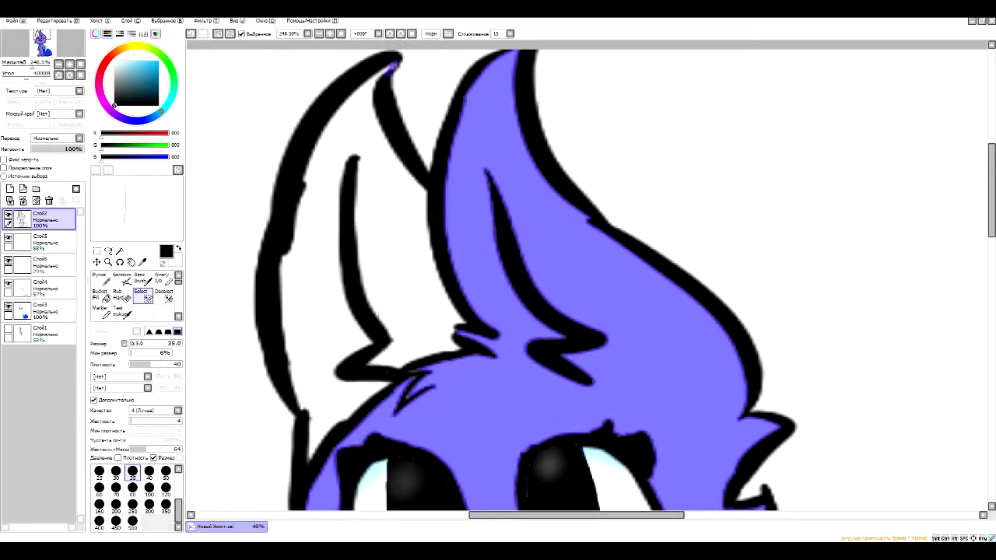
pyautogui.moveTo(408, 373); pyautogui.dragTo(422, 371)
# Add the remaining ear's interior to the selection with the Magic Wand and return to the Select brush.
pyautogui.click(119, 251)
pyautogui.click(389, 272)
pyautogui.click(101, 279)
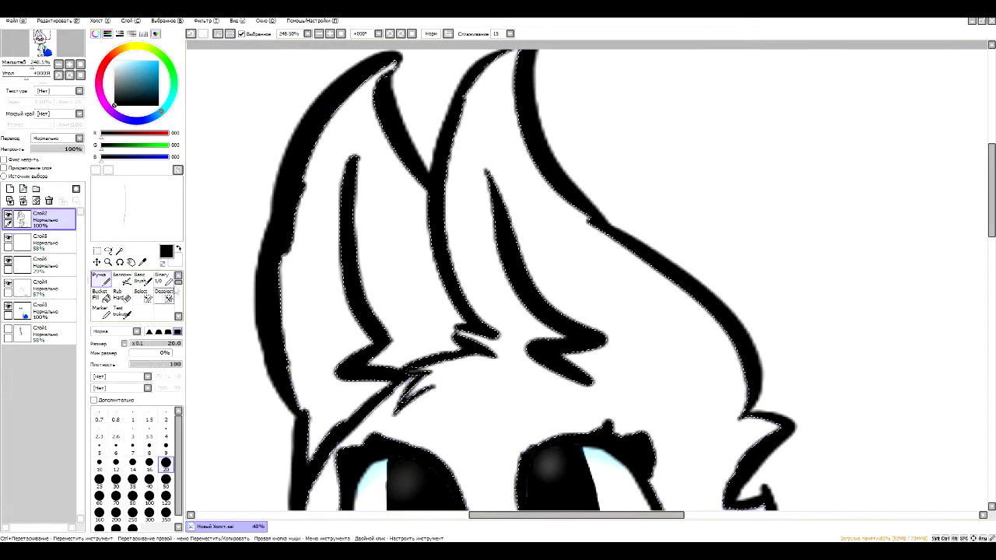
pyautogui.click(143, 295)
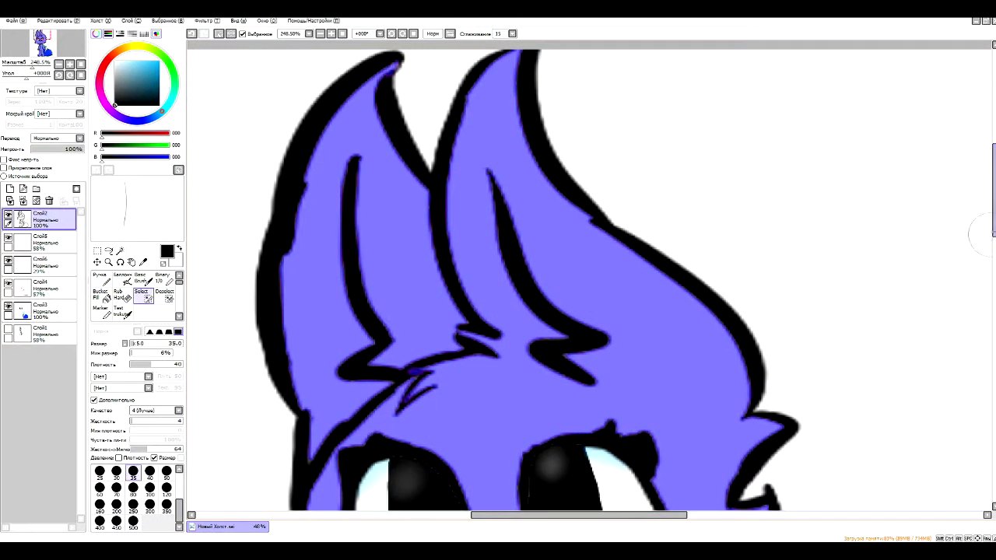
# Fill the unselected spots along the chest line, the arm beside the tail and the raised paw's toes with the Select brush.
pyautogui.scroll(-6, 978, 327)
pyautogui.scroll(-2, 978, 327)
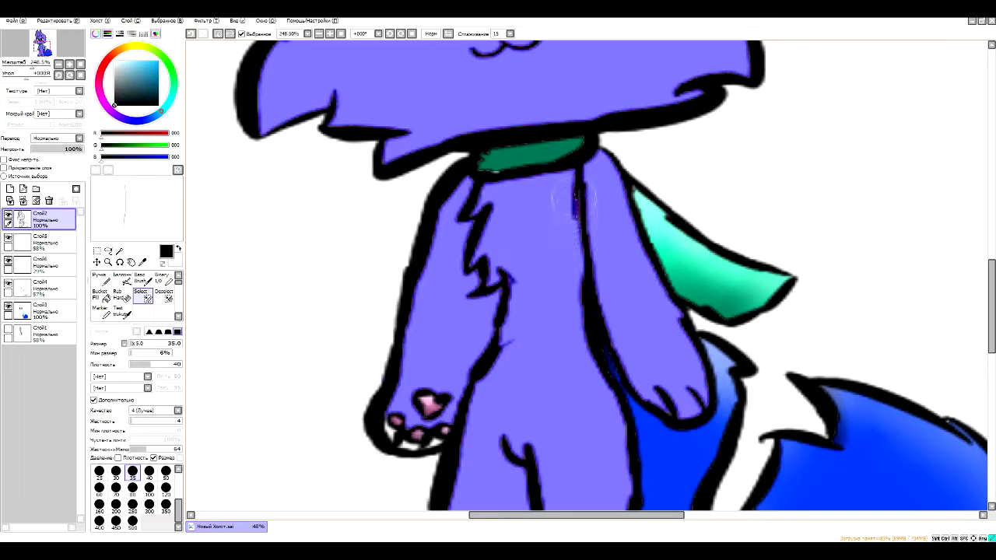
pyautogui.moveTo(657, 393); pyautogui.dragTo(684, 410)
pyautogui.moveTo(394, 420)
pyautogui.mouseDown()
pyautogui.moveTo(399, 457)
pyautogui.moveTo(422, 459)
pyautogui.moveTo(444, 434)
pyautogui.mouseUp()
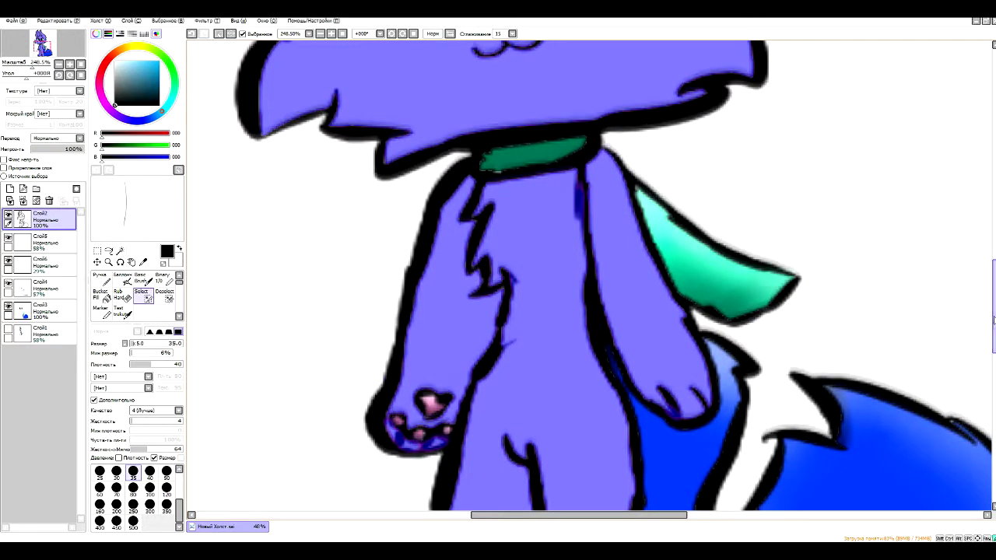
# Paint light blue (001, 177, 255) shading along the head and ear fur edges on layer Слой6 with the Pen at size 50.
pyautogui.scroll(-8, 976, 326)
pyautogui.moveTo(31, 67); pyautogui.dragTo(26, 68)
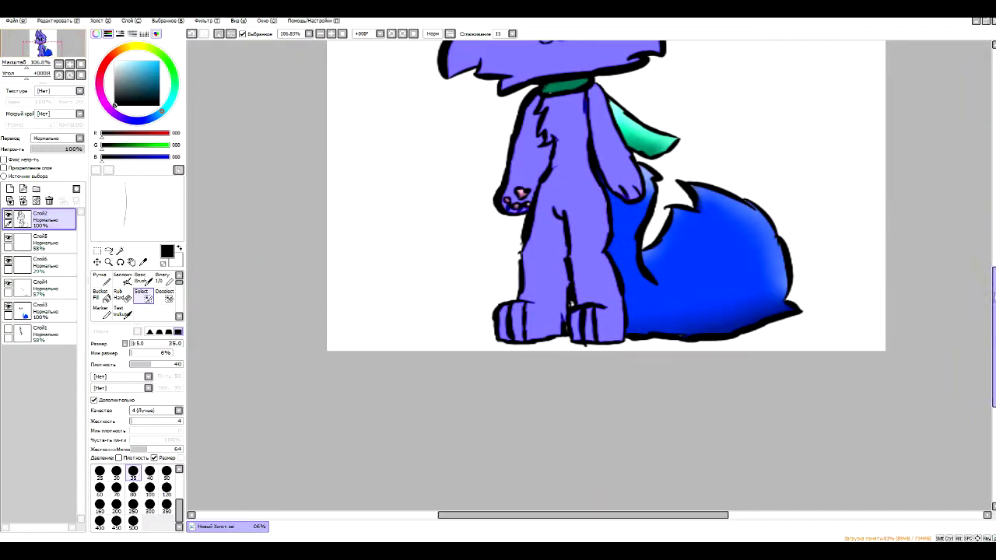
pyautogui.moveTo(992, 297); pyautogui.dragTo(992, 241)
pyautogui.moveTo(26, 69); pyautogui.dragTo(23, 71)
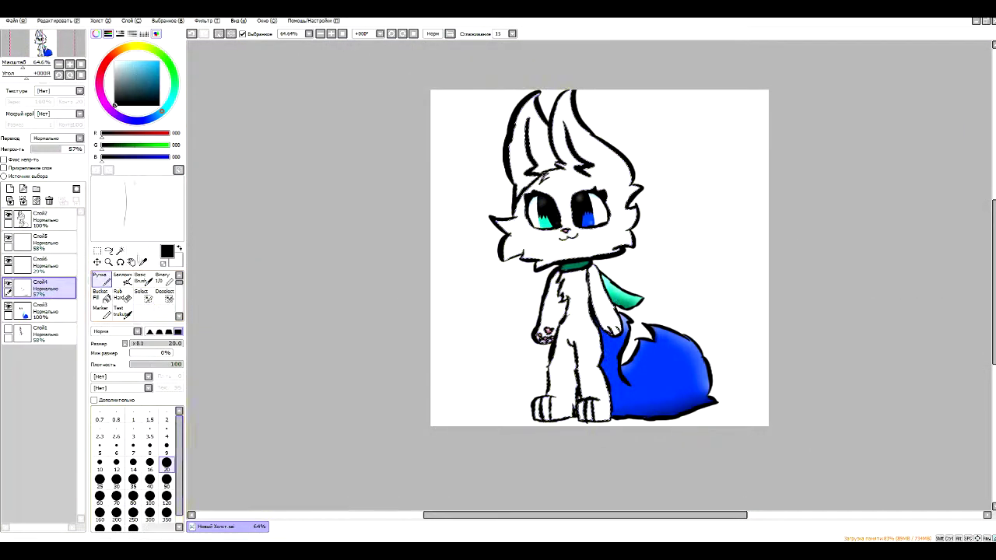
pyautogui.click(191, 34)
pyautogui.click(53, 243)
pyautogui.click(159, 61)
pyautogui.click(53, 289)
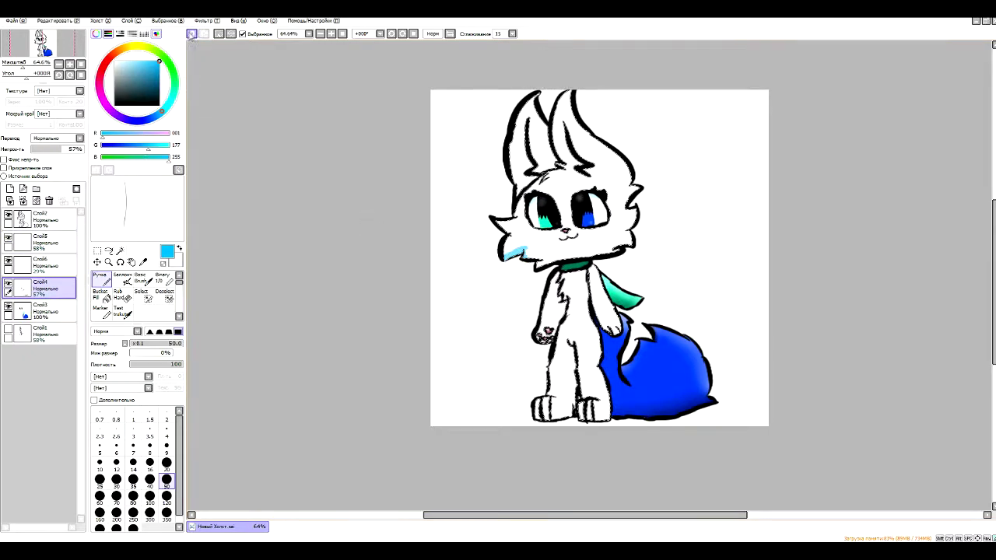
pyautogui.click(39, 264)
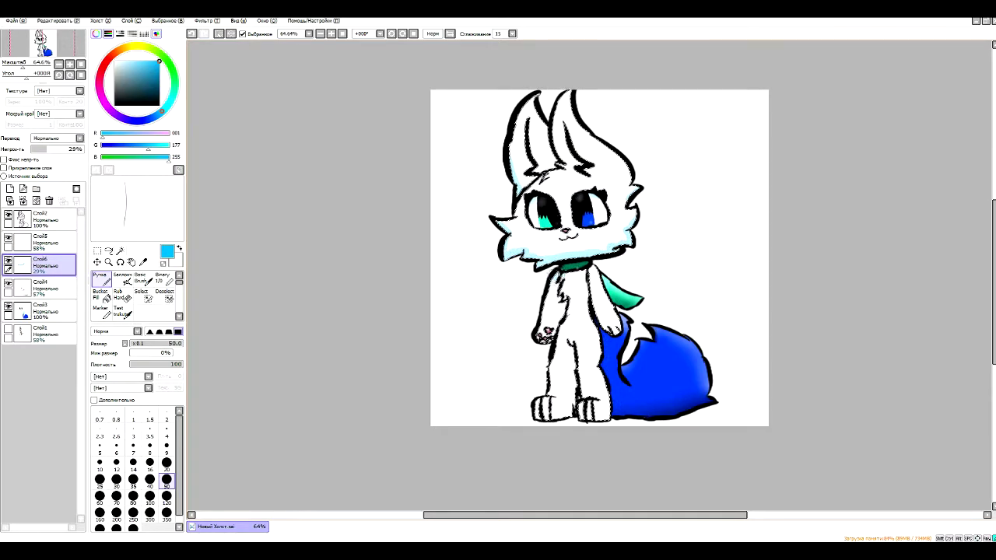
# Paint light blue shading under the chin and on the chest fur, arms, paws, leg edges and feet with the Pen.
pyautogui.moveTo(23, 66); pyautogui.dragTo(28, 66)
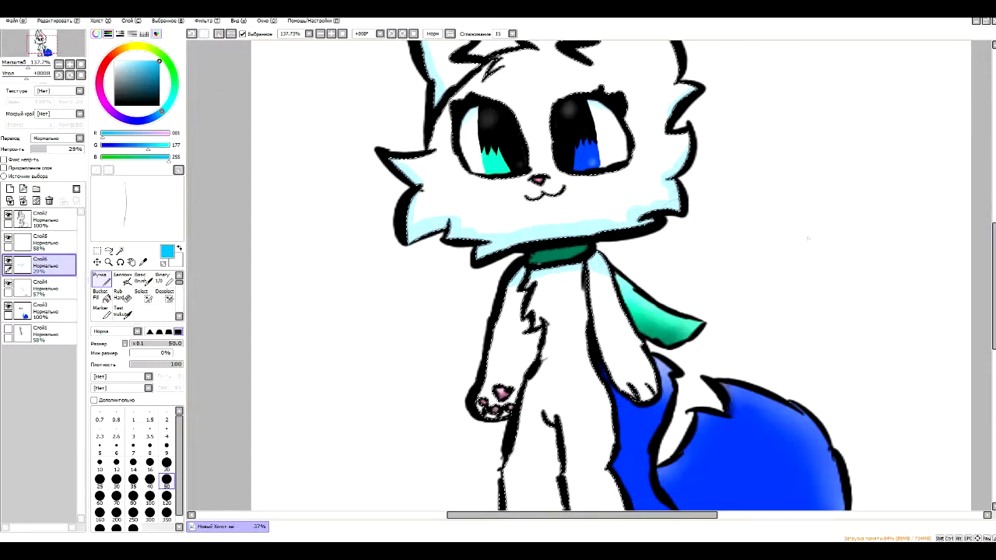
pyautogui.moveTo(992, 288); pyautogui.dragTo(992, 316)
pyautogui.moveTo(619, 274); pyautogui.dragTo(642, 276)
pyautogui.moveTo(481, 305); pyautogui.dragTo(510, 311)
pyautogui.moveTo(556, 473)
pyautogui.mouseDown()
pyautogui.moveTo(476, 472)
pyautogui.moveTo(632, 473)
pyautogui.mouseUp()
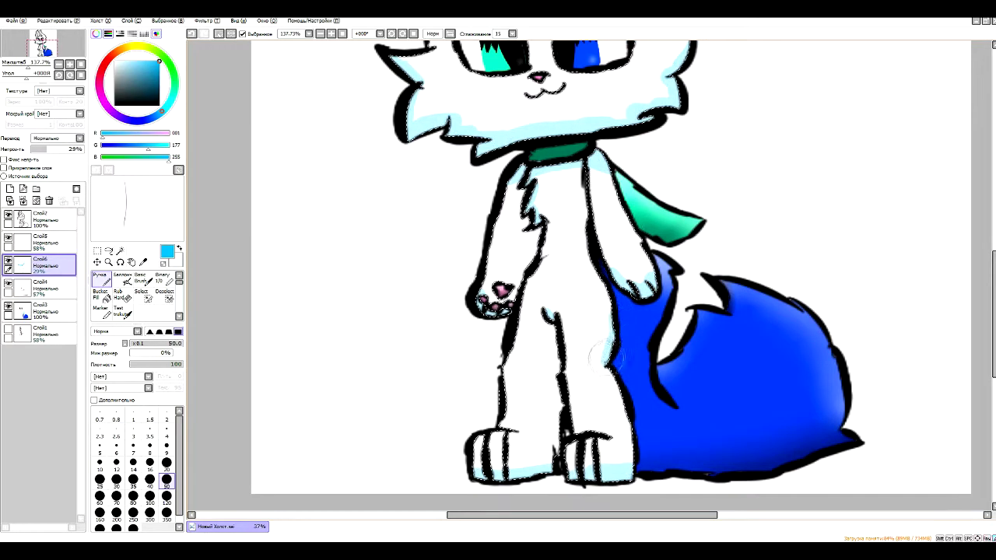
# Soften the light blue shading on the body and head with the Blur brush at size 20.
pyautogui.moveTo(179, 282); pyautogui.dragTo(179, 288)
pyautogui.click(125, 315)
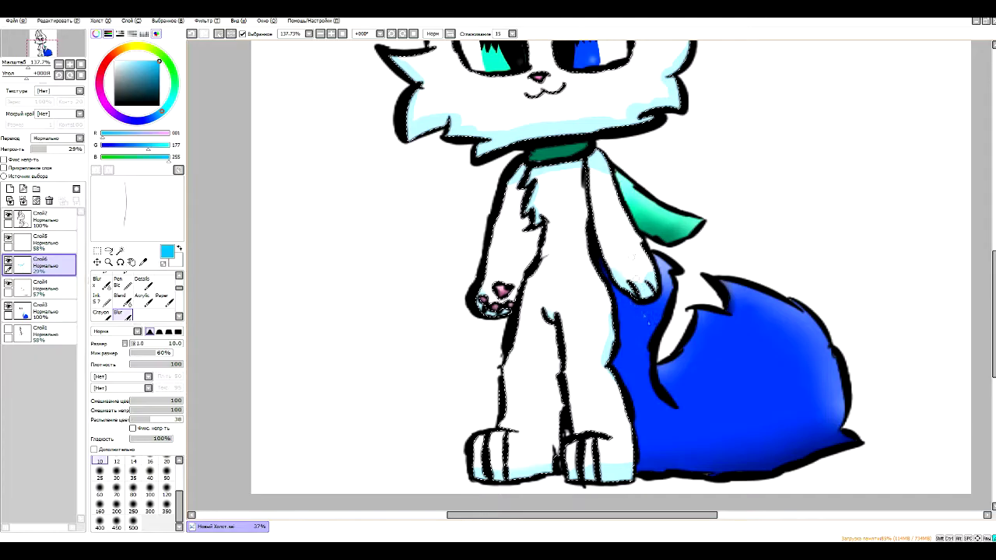
pyautogui.click(166, 473)
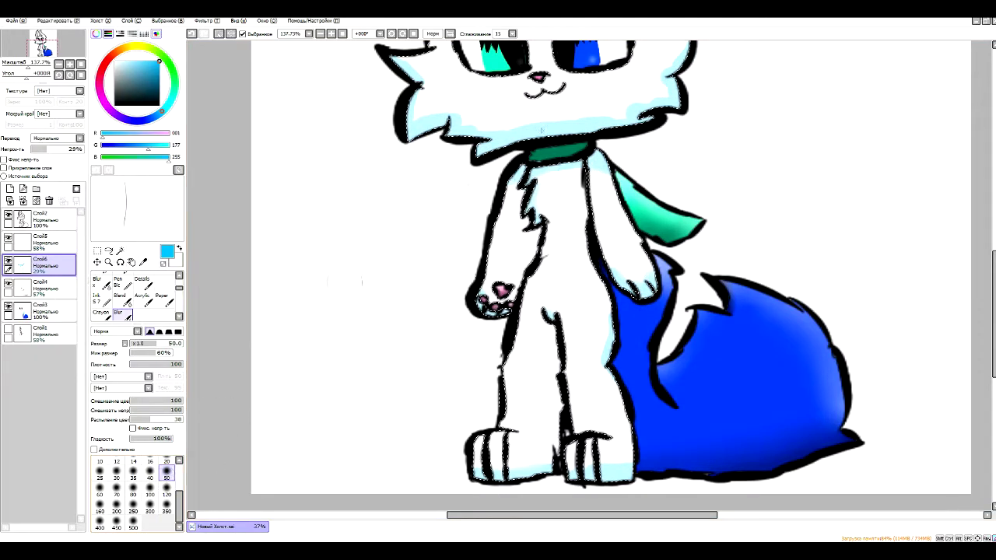
pyautogui.hotkey('ctrl', 'z')
pyautogui.press('[')
pyautogui.press('[')
pyautogui.press('[')
pyautogui.press('[')
pyautogui.press('[')
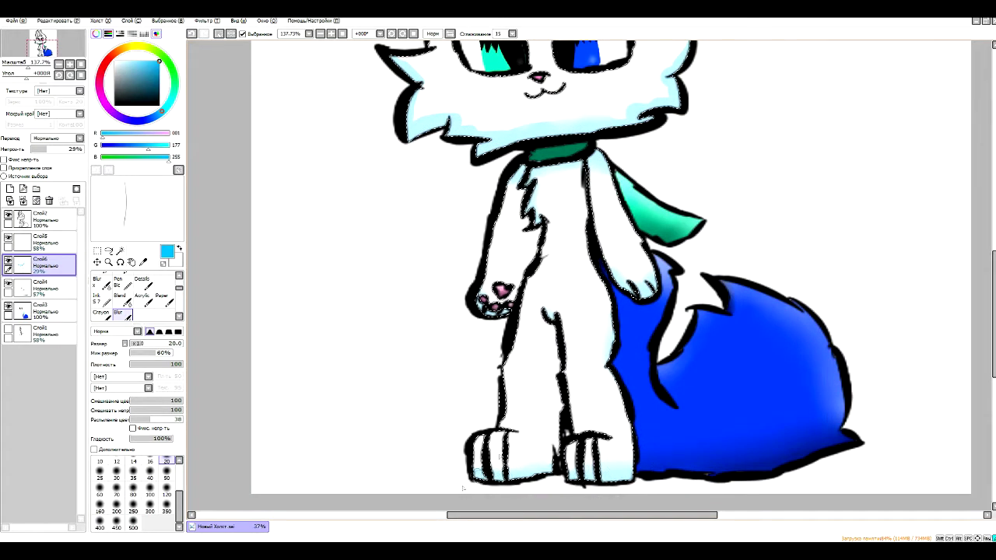
pyautogui.scroll(5, 492, 191)
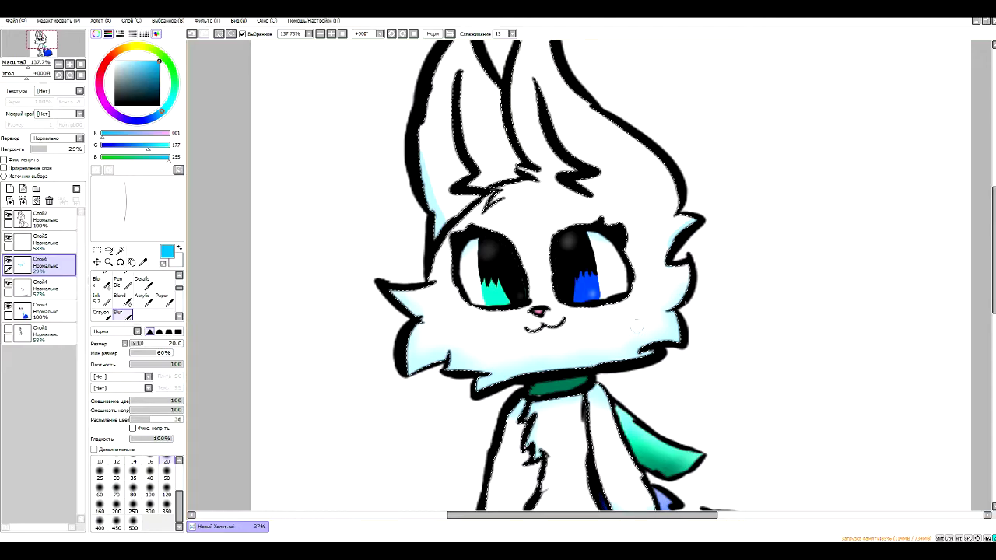
pyautogui.scroll(-4, 600, 232)
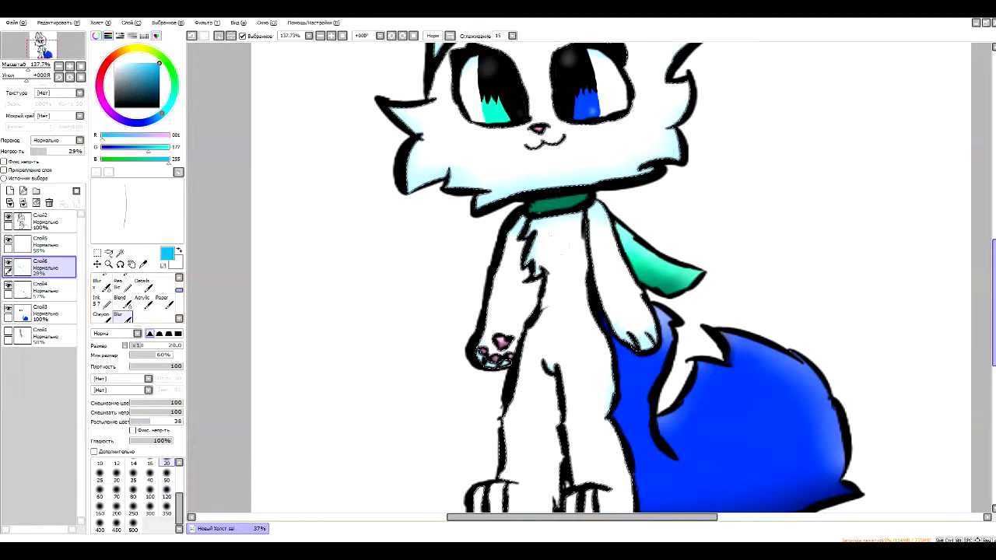
# Add light blue shading around the nose and mouth with the Pen and soften it with the Blur brush at size 9.
pyautogui.moveTo(29, 69); pyautogui.dragTo(36, 69)
pyautogui.moveTo(179, 290); pyautogui.dragTo(179, 282)
pyautogui.click(102, 281)
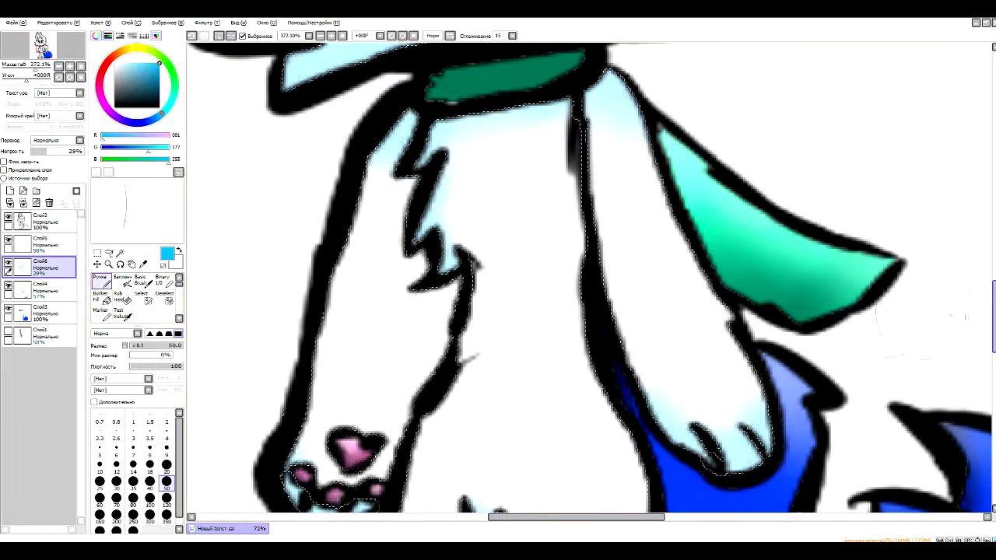
pyautogui.scroll(7, 420, 238)
pyautogui.moveTo(418, 247)
pyautogui.mouseDown()
pyautogui.moveTo(491, 233)
pyautogui.moveTo(516, 218)
pyautogui.moveTo(503, 242)
pyautogui.moveTo(434, 256)
pyautogui.moveTo(417, 247)
pyautogui.moveTo(512, 239)
pyautogui.moveTo(514, 223)
pyautogui.moveTo(457, 215)
pyautogui.mouseUp()
pyautogui.click(179, 287)
pyautogui.click(122, 281)
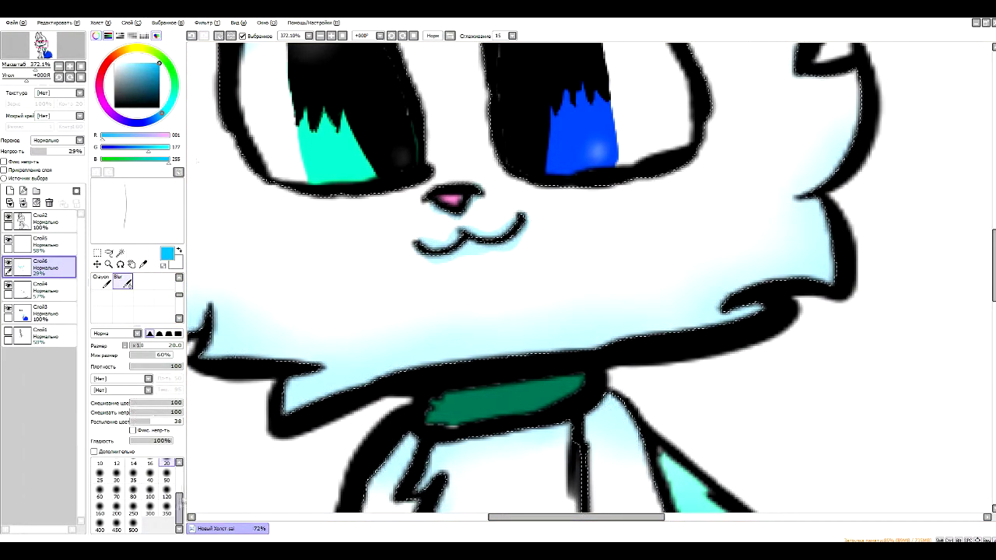
pyautogui.moveTo(464, 273); pyautogui.dragTo(527, 210)
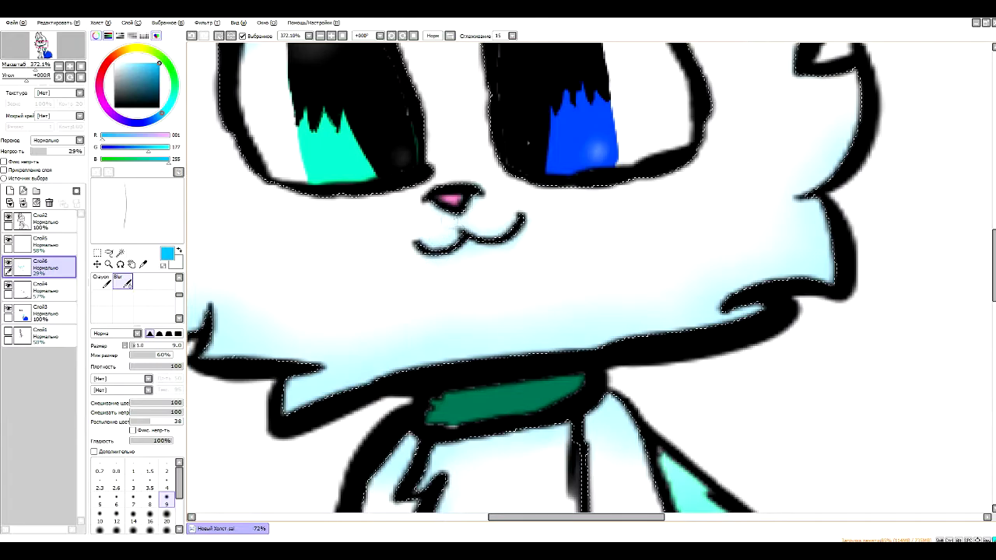
# Clear the figure's selection with the Deselect brush at size 500 and add a new layer above the line art.
pyautogui.moveTo(179, 295); pyautogui.dragTo(179, 284)
pyautogui.moveTo(35, 70); pyautogui.dragTo(24, 75)
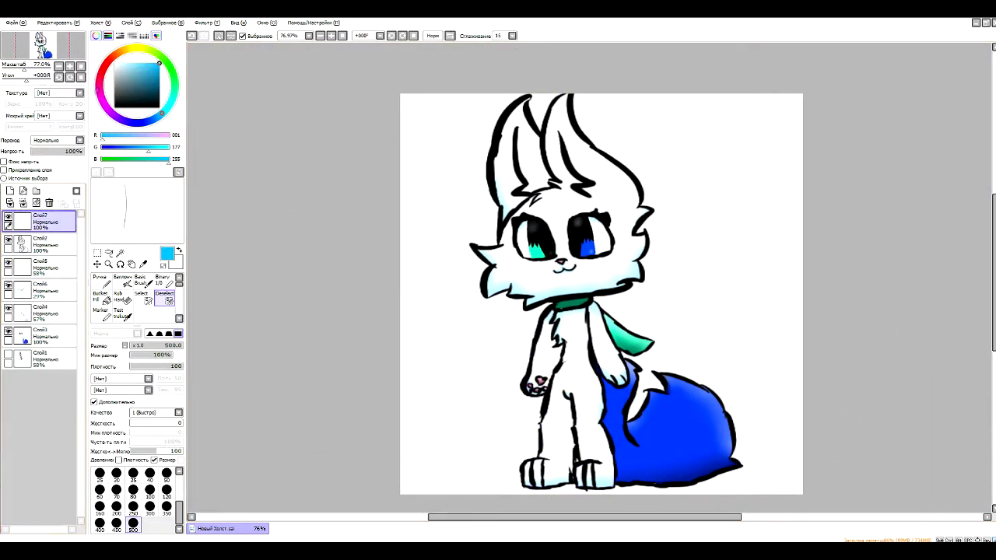
pyautogui.click(99, 88)
pyautogui.click(101, 282)
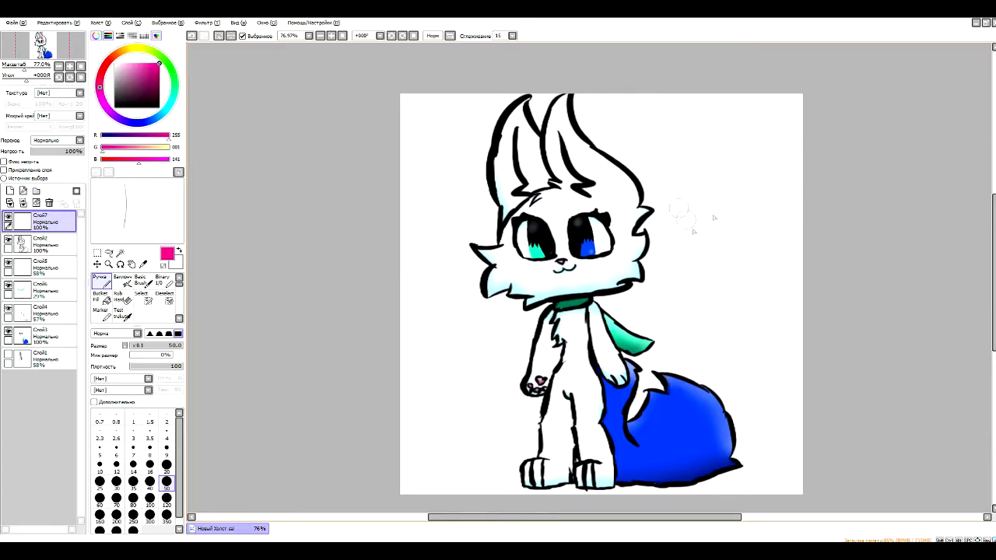
pyautogui.click(164, 282)
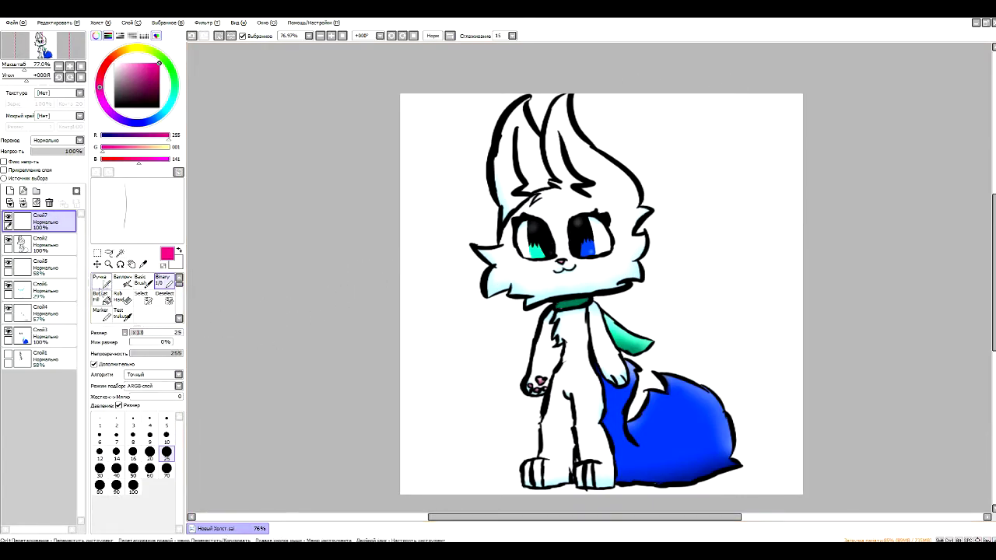
pyautogui.click(102, 282)
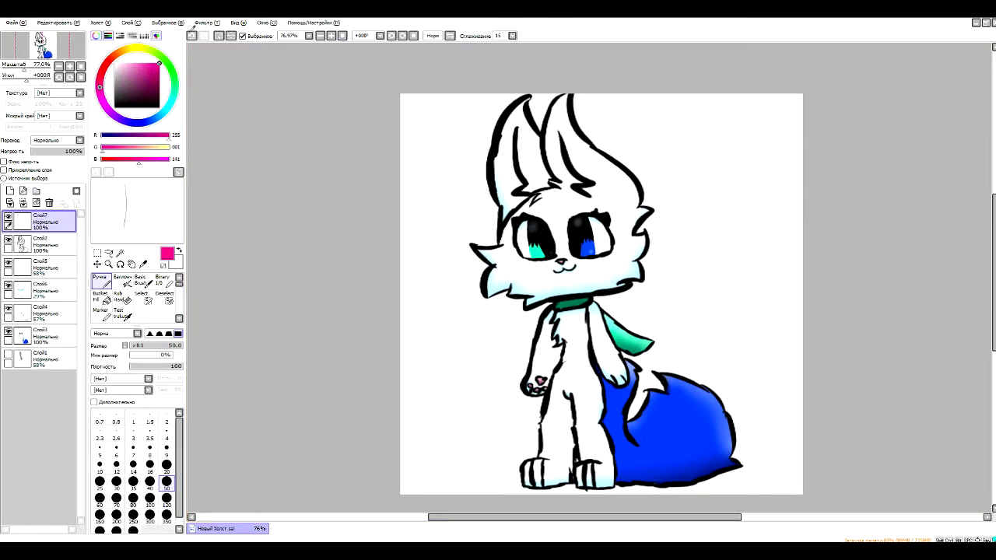
pyautogui.click(122, 297)
pyautogui.click(122, 313)
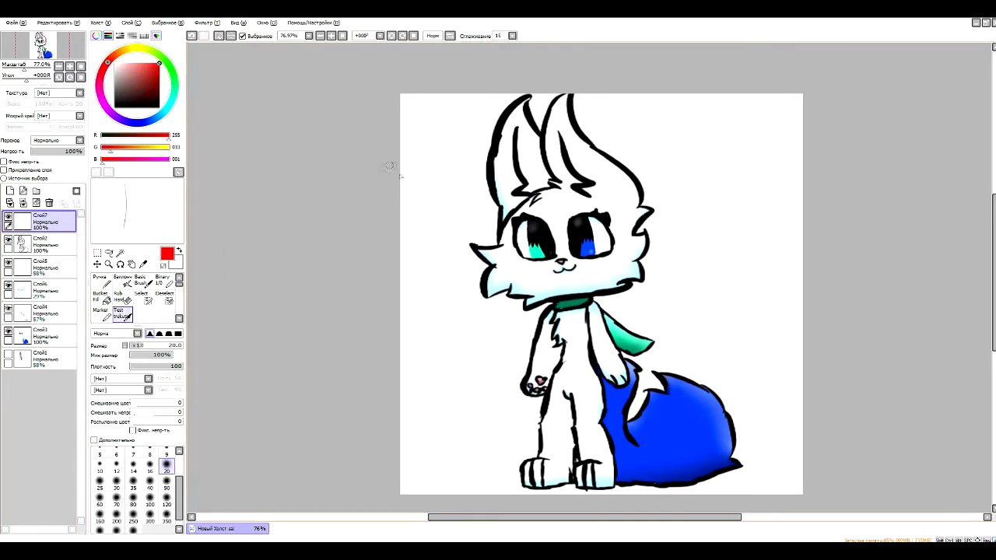
pyautogui.click(102, 314)
pyautogui.moveTo(179, 284); pyautogui.dragTo(181, 291)
pyautogui.click(120, 281)
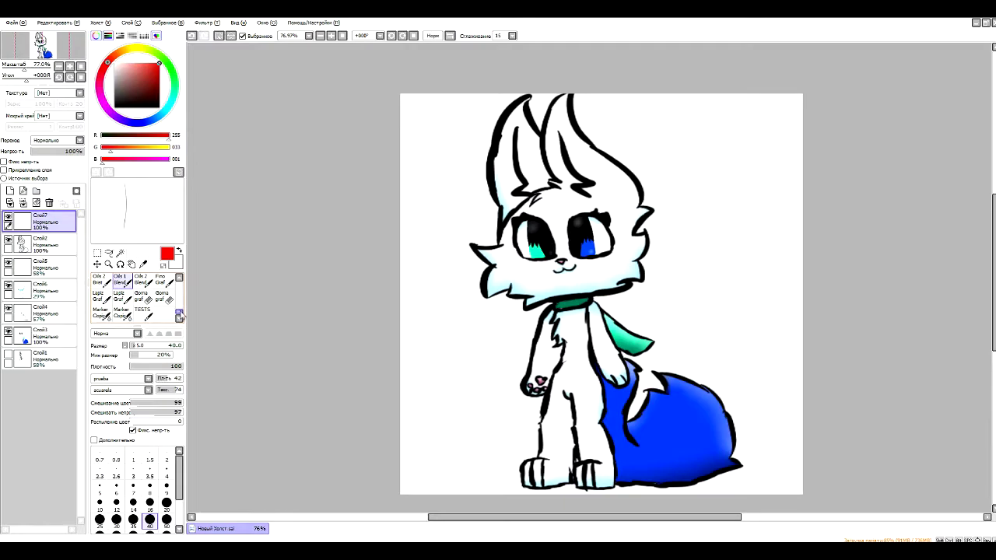
# Select the whole canvas on the new layer with the Select brush.
pyautogui.moveTo(178, 305); pyautogui.dragTo(178, 283)
pyautogui.click(143, 298)
pyautogui.moveTo(684, 53)
pyautogui.mouseDown()
pyautogui.moveTo(653, 56)
pyautogui.moveTo(561, 130)
pyautogui.mouseUp()
pyautogui.moveTo(516, 81)
pyautogui.mouseDown()
pyautogui.moveTo(385, 327)
pyautogui.moveTo(637, 230)
pyautogui.moveTo(669, 117)
pyautogui.moveTo(397, 89)
pyautogui.moveTo(436, 435)
pyautogui.moveTo(614, 528)
pyautogui.moveTo(828, 458)
pyautogui.moveTo(770, 233)
pyautogui.mouseUp()
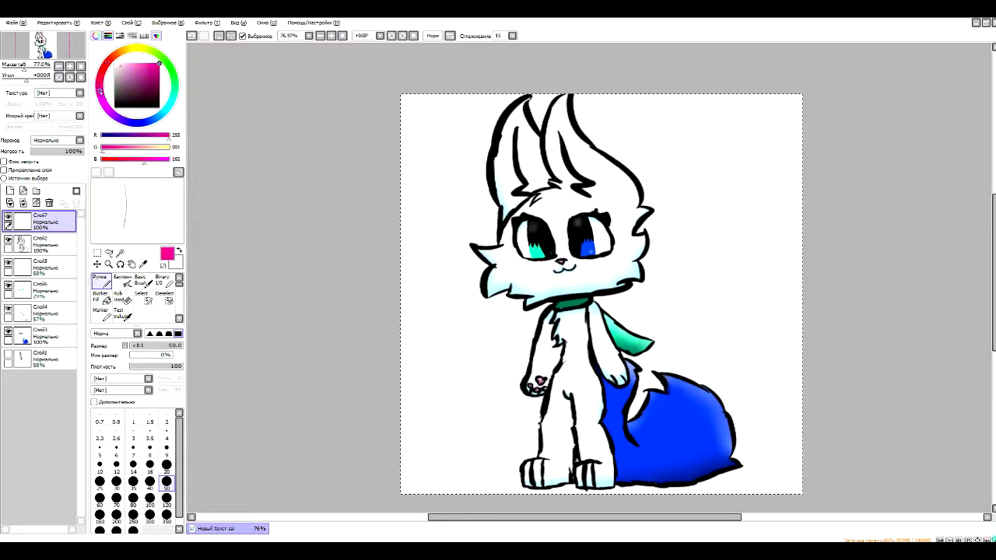
# Hand-letter a pink "Caramel" with a heart doodle beside the head using the Pen at size 50, and clear the selection.
pyautogui.click(100, 91)
pyautogui.moveTo(638, 116)
pyautogui.mouseDown()
pyautogui.moveTo(669, 160)
pyautogui.moveTo(719, 144)
pyautogui.moveTo(757, 153)
pyautogui.moveTo(761, 181)
pyautogui.moveTo(757, 173)
pyautogui.moveTo(743, 200)
pyautogui.moveTo(768, 190)
pyautogui.mouseUp()
pyautogui.rightClick(162, 296)
pyautogui.click(164, 298)
pyautogui.moveTo(373, 164); pyautogui.dragTo(330, 389)
pyautogui.hotkey('ctrl', 'd')
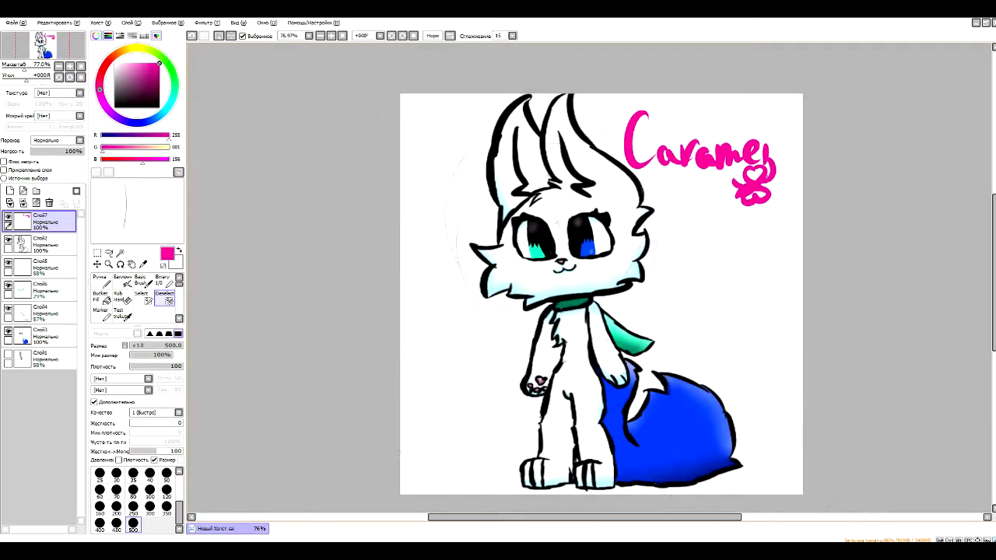